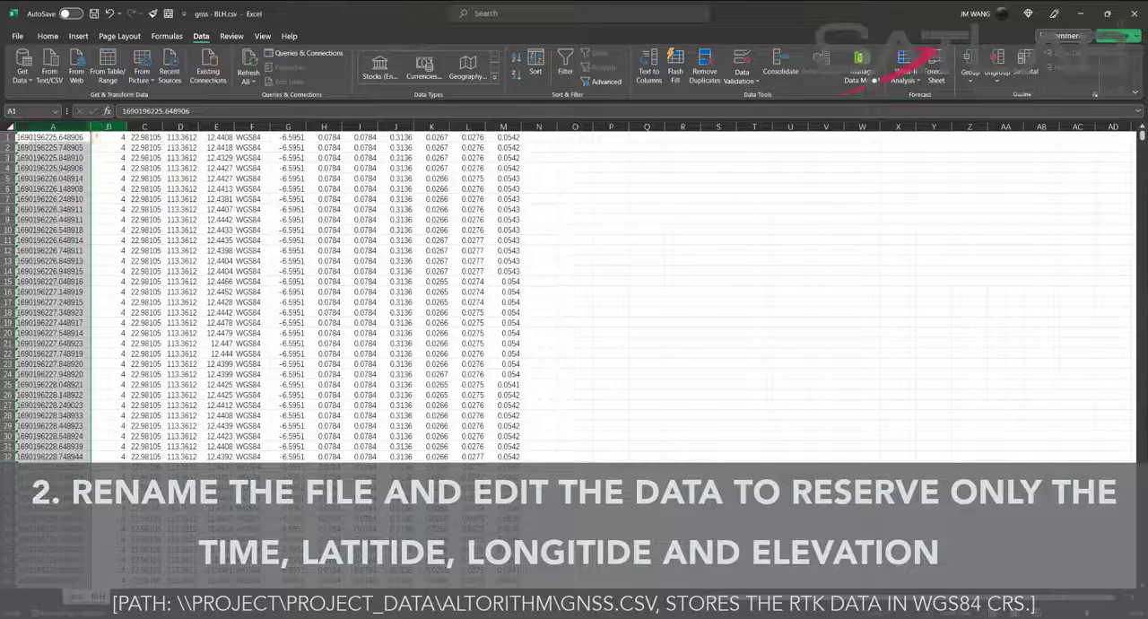
Delete column B and all columns after the elevation values, keeping only time, latitude, longitude and elevation, and save the CSV.
{"action": "left_click", "coordinate": [107, 126]}
{"action": "key", "text": "ctrl+minus"}
{"action": "left_click_drag", "start_coordinate": [213, 127], "coordinate": [467, 126]}
{"action": "right_click", "coordinate": [467, 127]}
{"action": "left_click", "coordinate": [498, 257]}
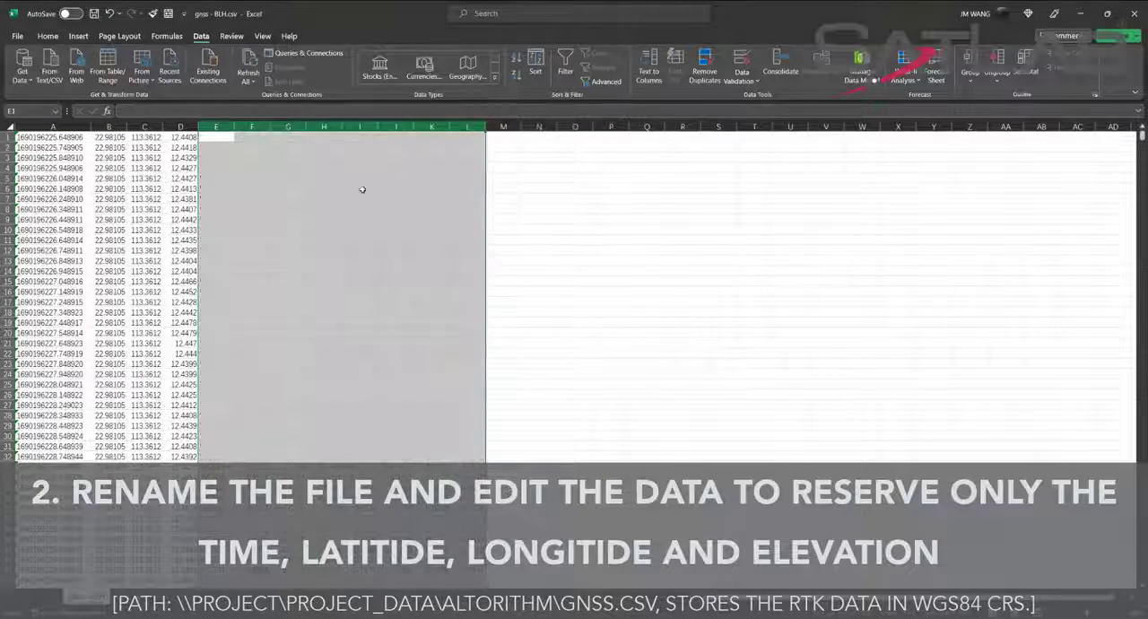
{"action": "left_click", "coordinate": [360, 208]}
{"action": "left_click", "coordinate": [96, 15]}
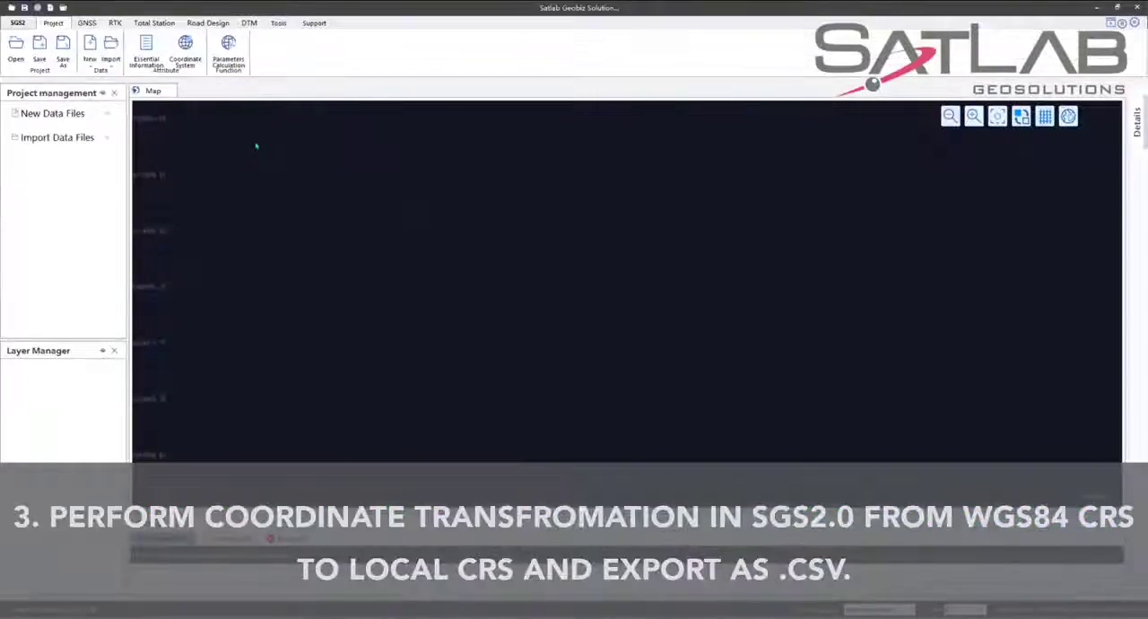
In Satlab Geobiz Solution, open the Coordinate Conversion tool, widen its pane and switch it to file conversion.
{"action": "left_click", "coordinate": [278, 23]}
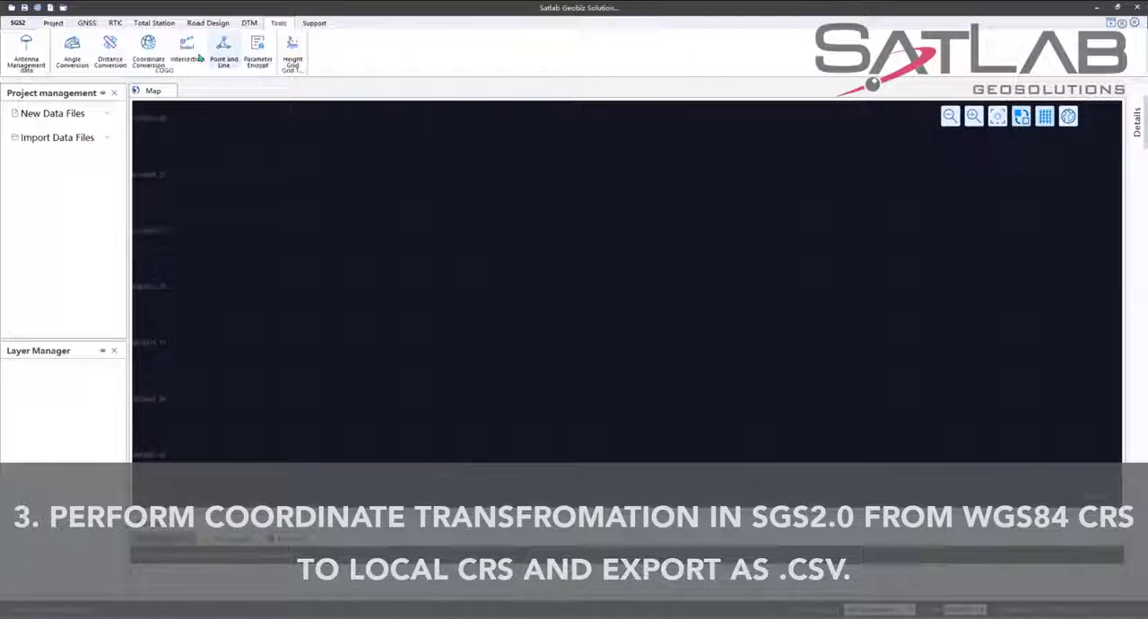
{"action": "left_click", "coordinate": [109, 52]}
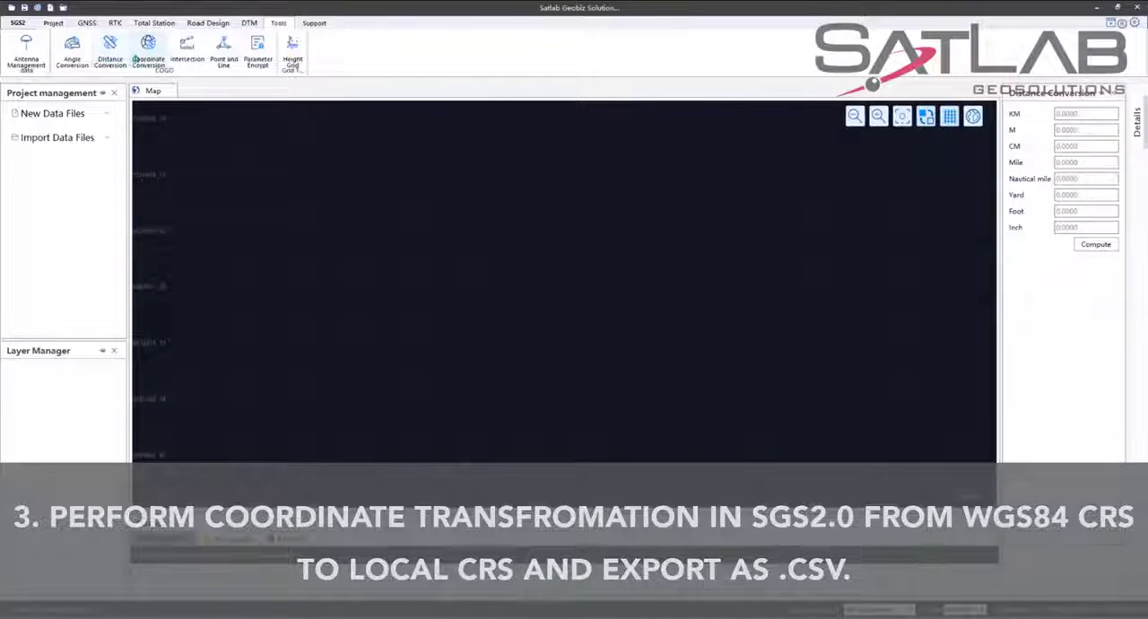
{"action": "left_click", "coordinate": [148, 49]}
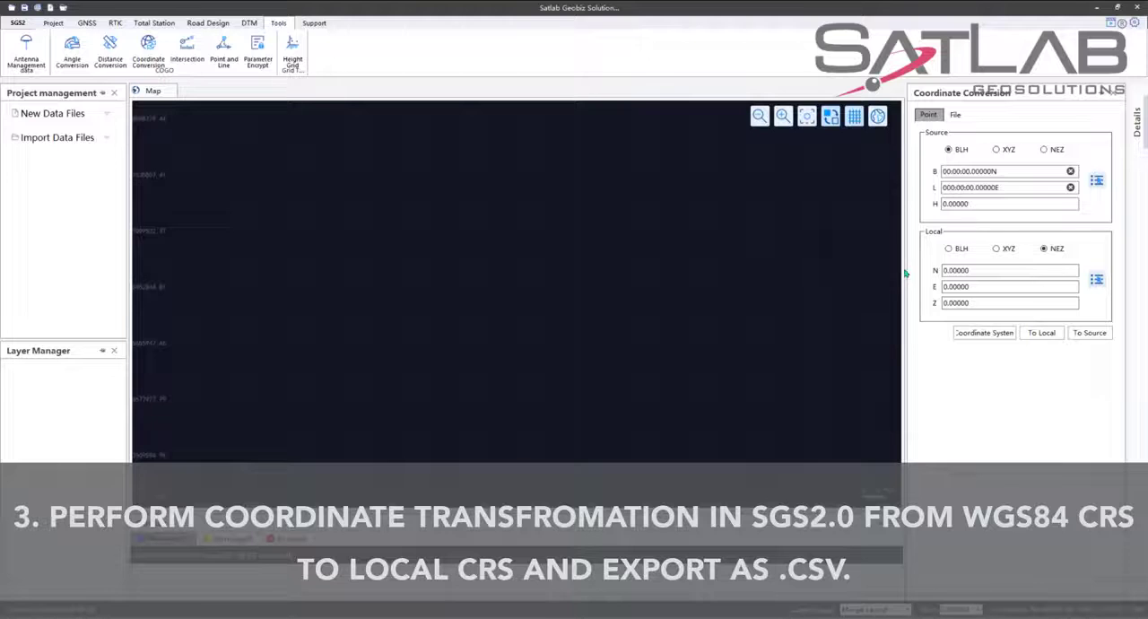
{"action": "left_click_drag", "start_coordinate": [905, 272], "coordinate": [823, 269]}
{"action": "left_click", "coordinate": [872, 114]}
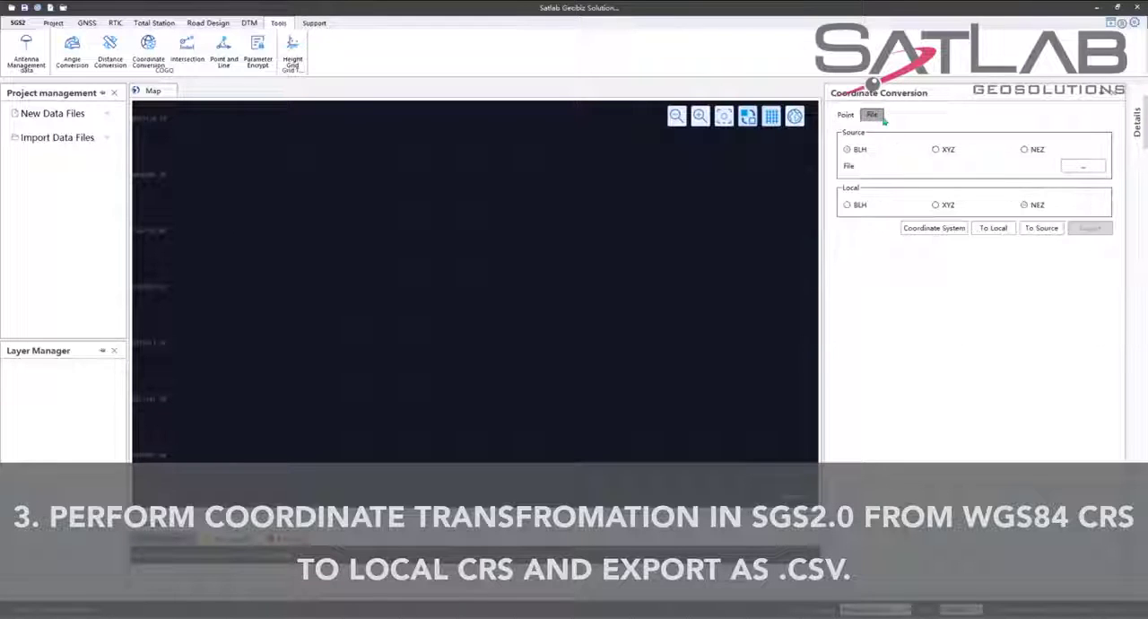
Import gnss - BLH.csv as the BLH source file with the fields Name, B, L, H and the angle format Degree.
{"action": "left_click", "coordinate": [1082, 166]}
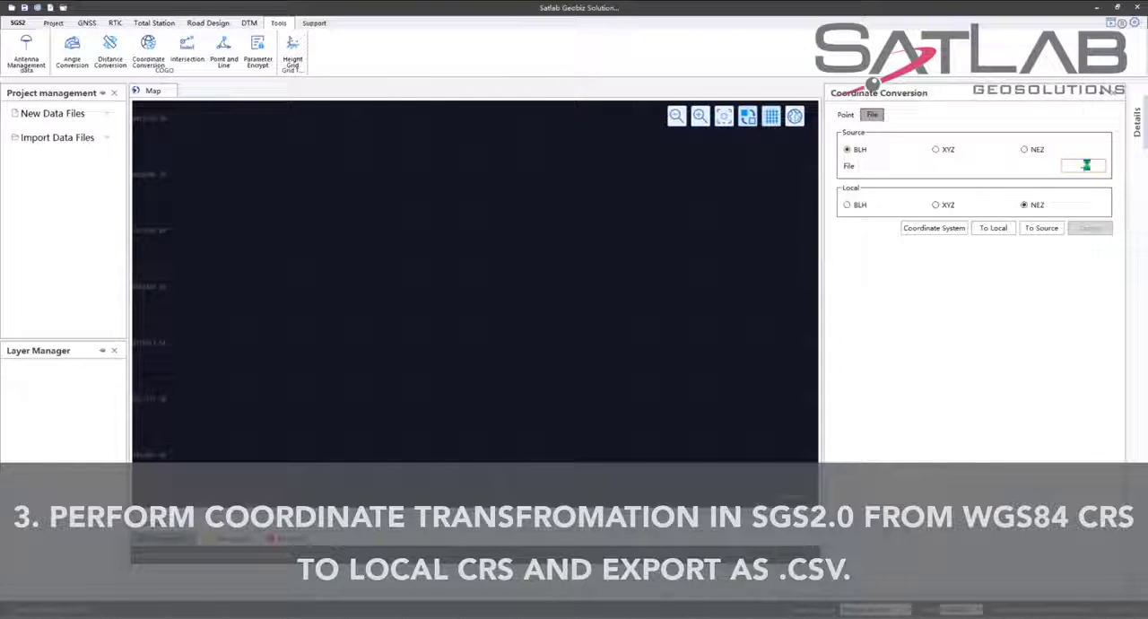
{"action": "left_click", "coordinate": [239, 143]}
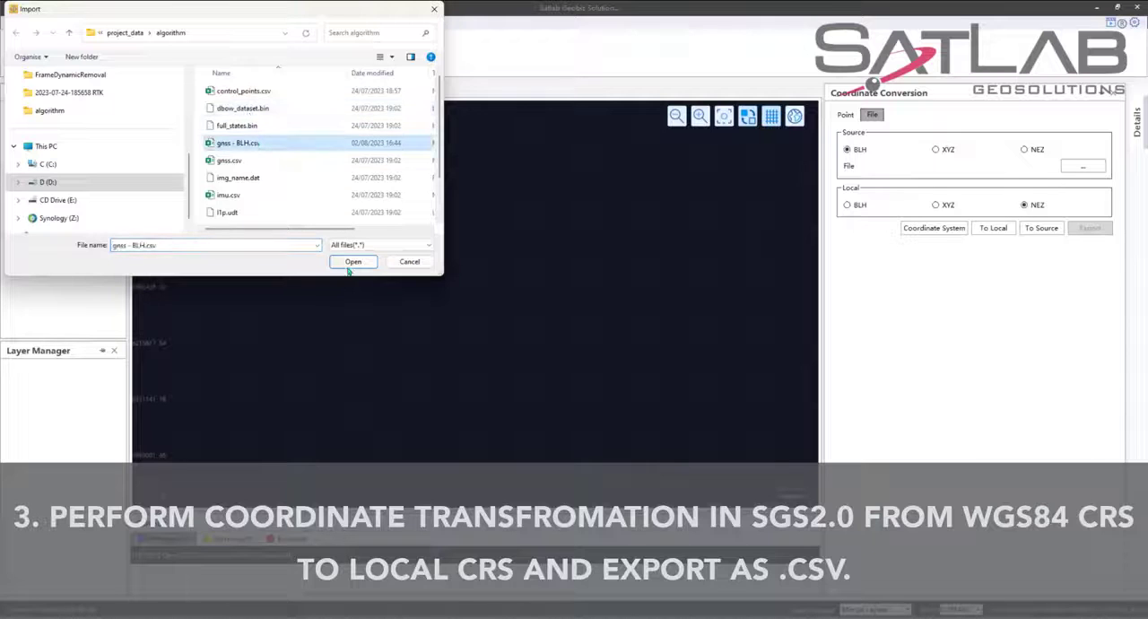
{"action": "left_click", "coordinate": [352, 262]}
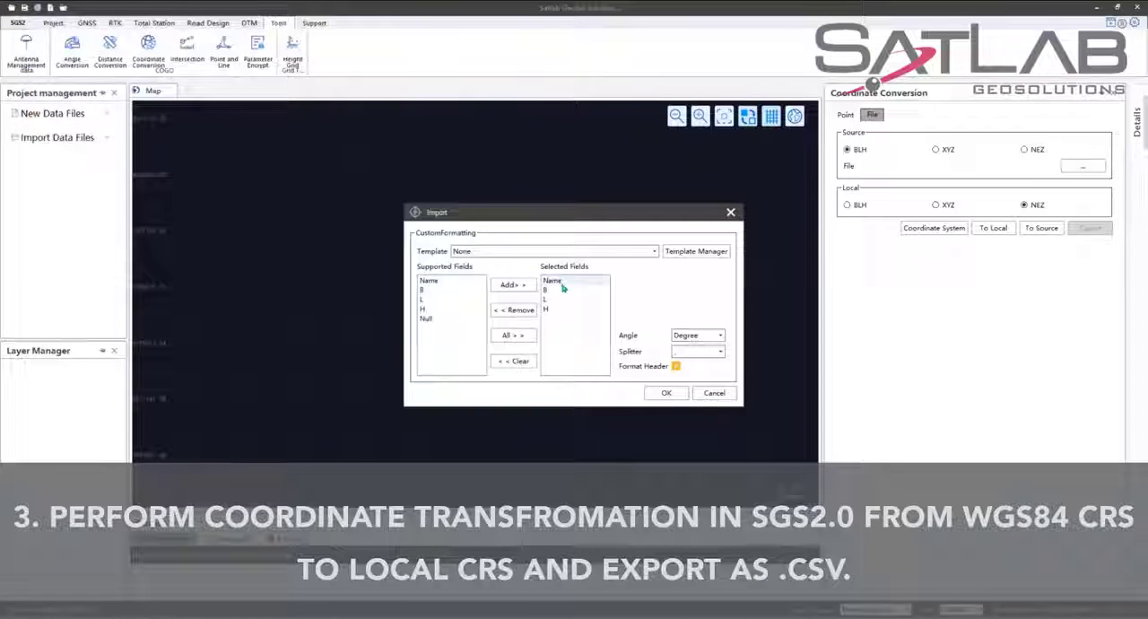
{"action": "left_click", "coordinate": [556, 308]}
{"action": "left_click", "coordinate": [697, 351]}
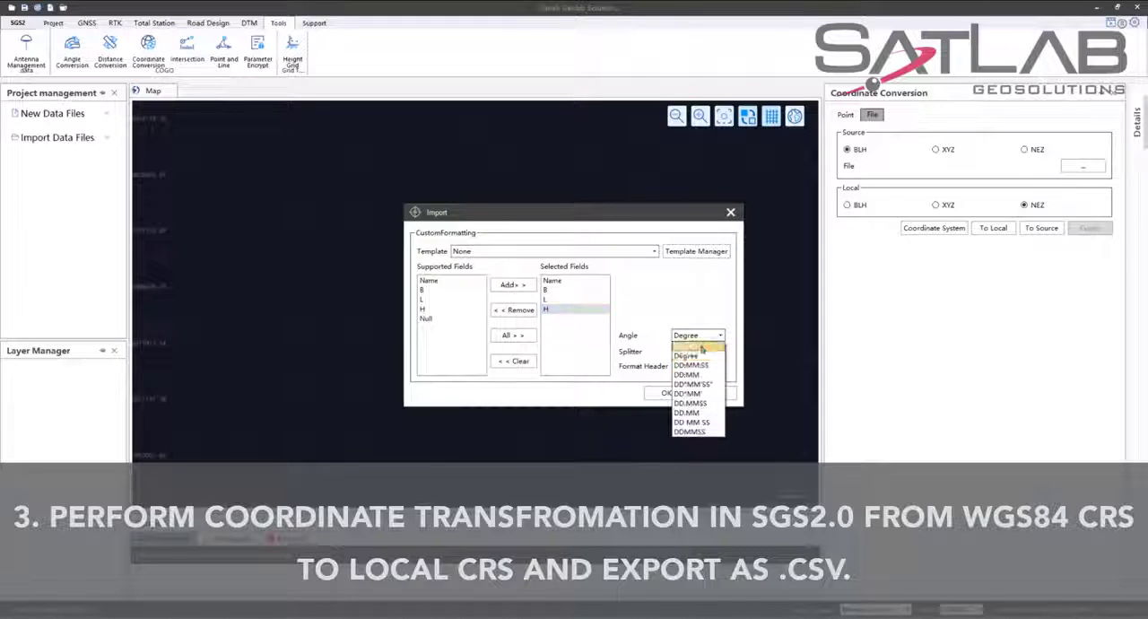
{"action": "left_click", "coordinate": [691, 359]}
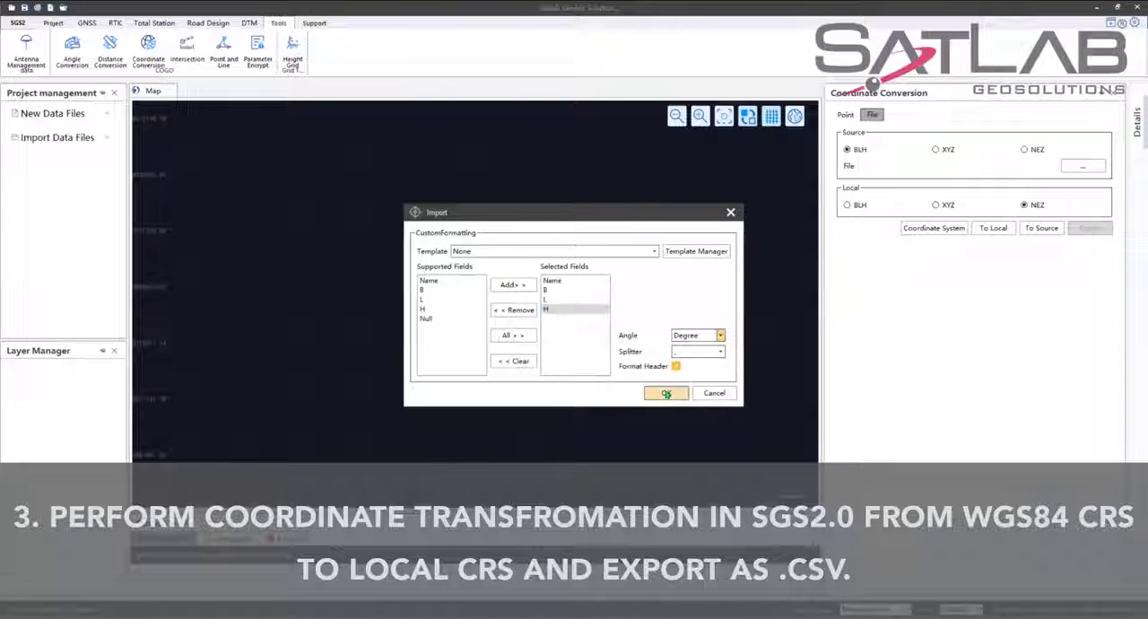
{"action": "left_click", "coordinate": [666, 394]}
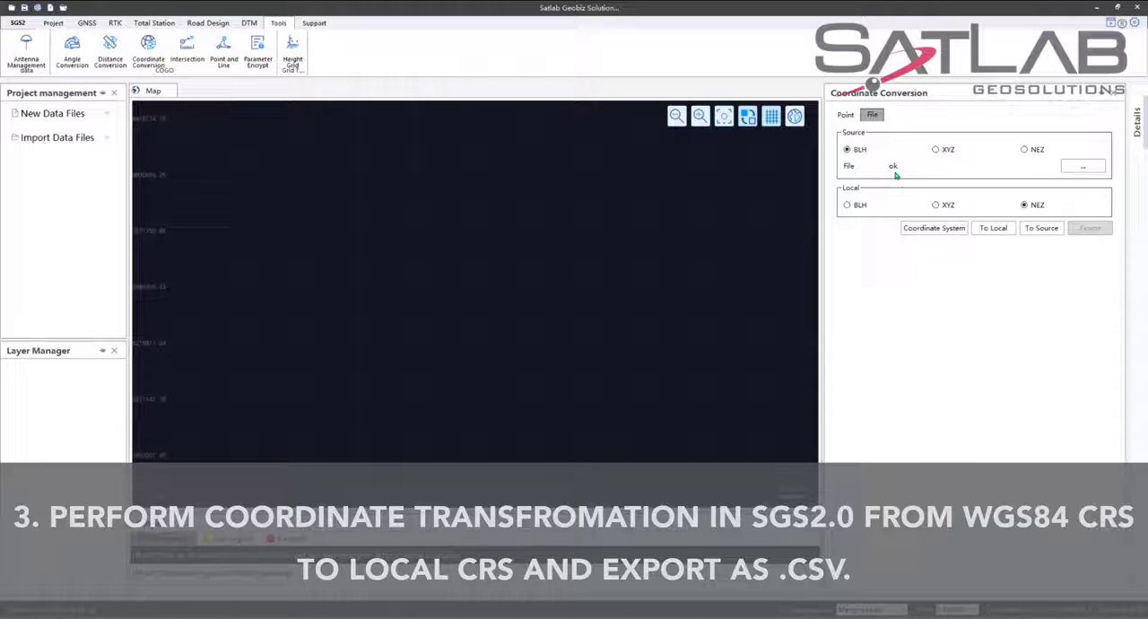
Open the coordinate system manager from the conversion's coordinate system settings and list the predefined systems.
{"action": "left_click", "coordinate": [934, 228]}
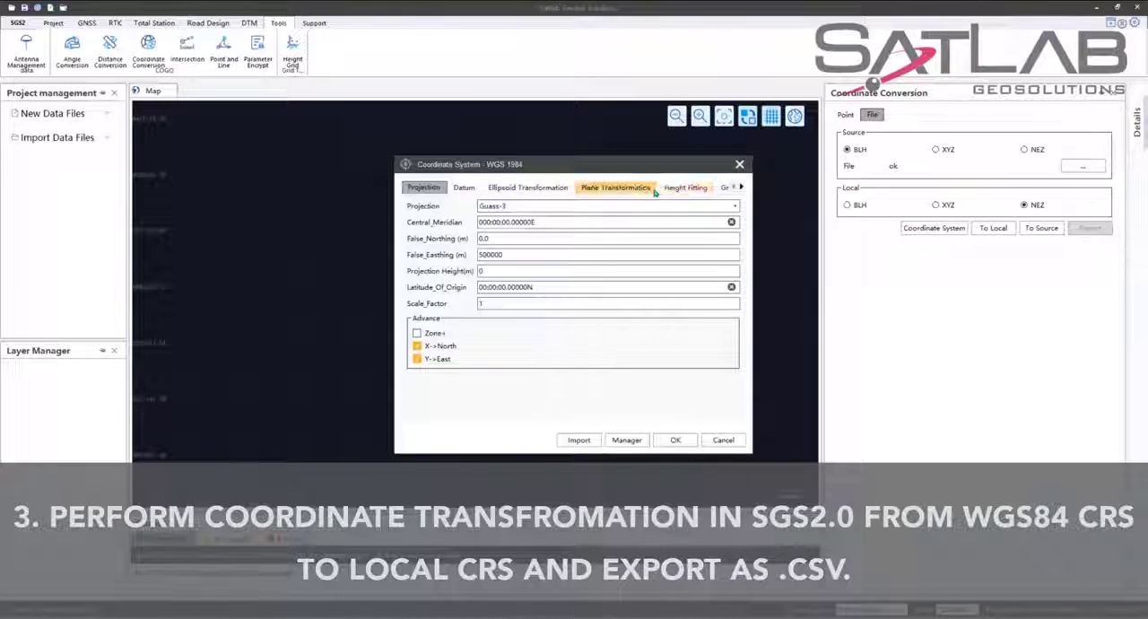
{"action": "left_click", "coordinate": [740, 186]}
{"action": "left_click", "coordinate": [741, 187]}
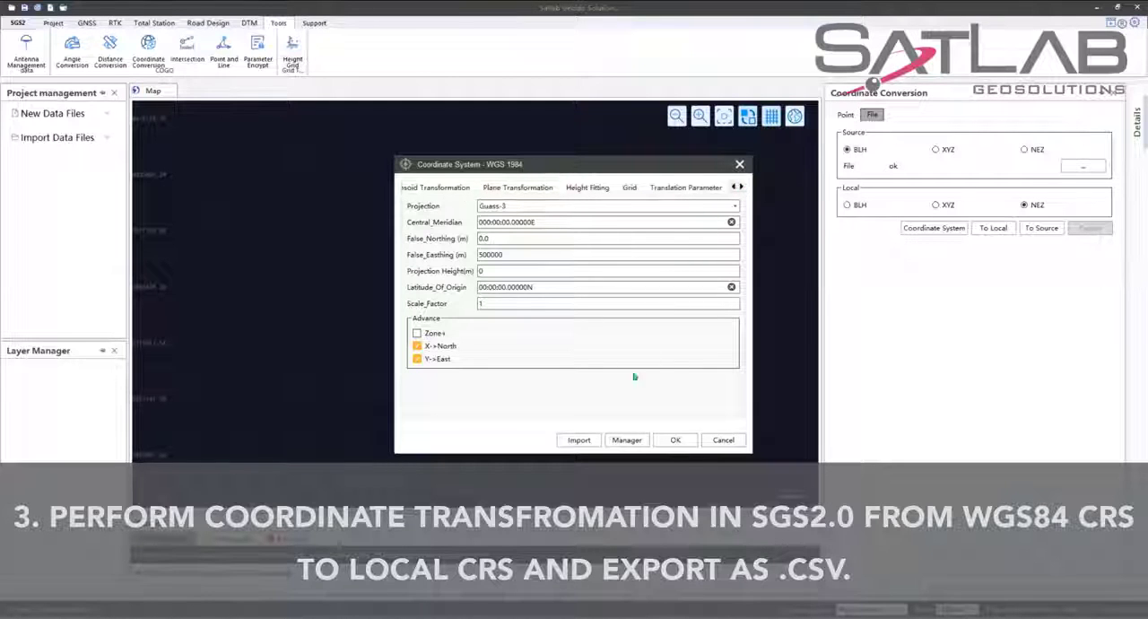
{"action": "left_click", "coordinate": [631, 440]}
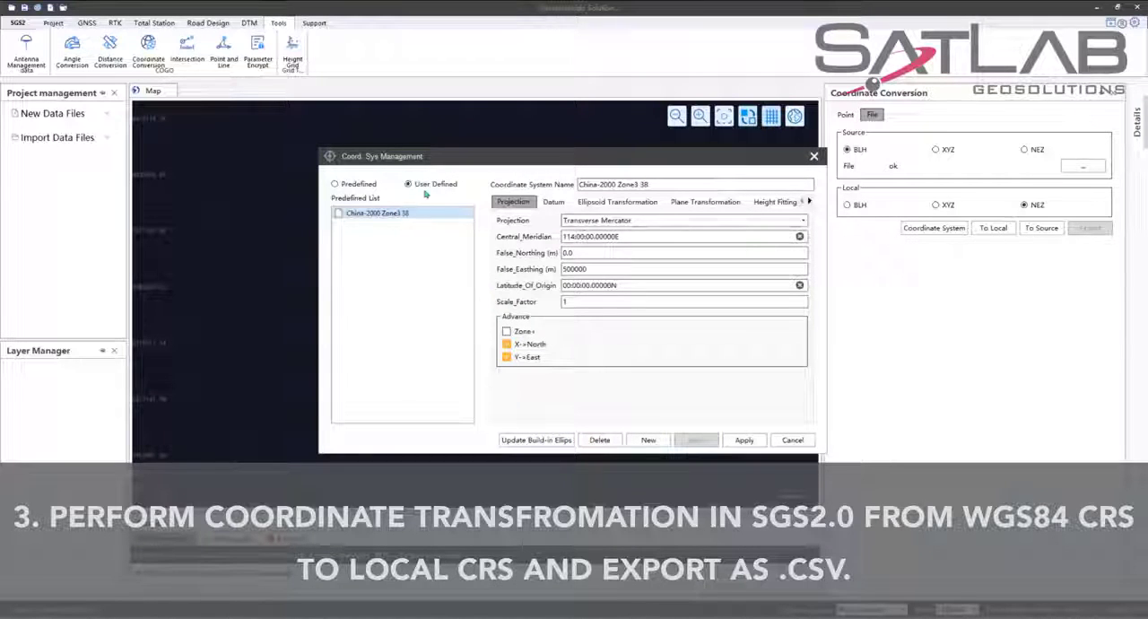
{"action": "left_click", "coordinate": [350, 183]}
Browse the predefined coordinate systems for Eastern Europe and South Africa.
{"action": "left_click", "coordinate": [453, 199]}
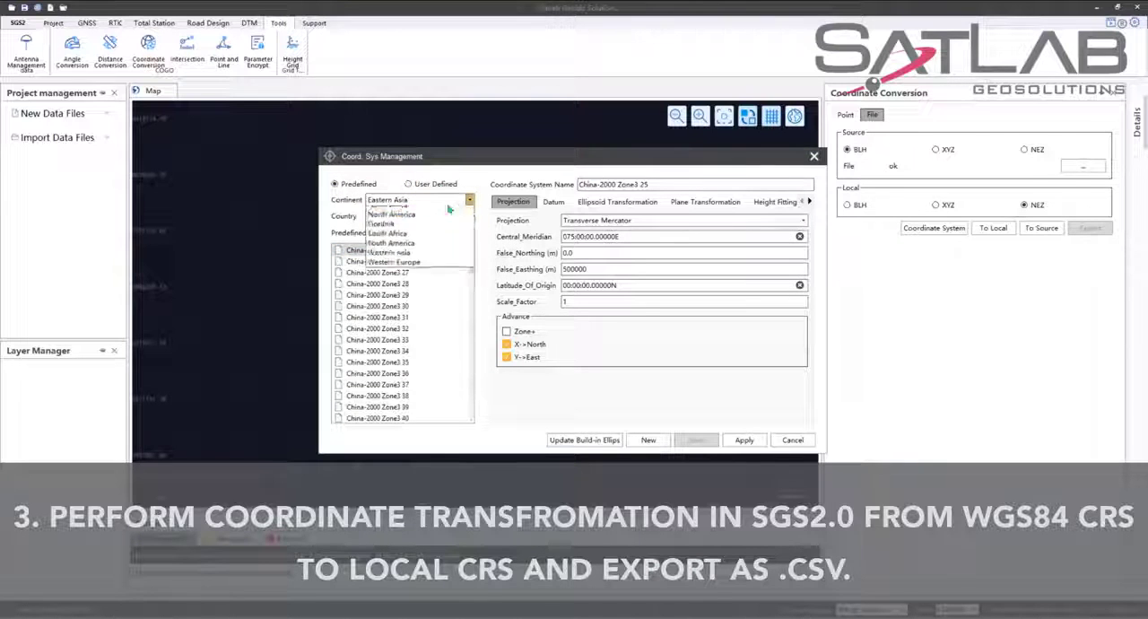
{"action": "left_click", "coordinate": [422, 232]}
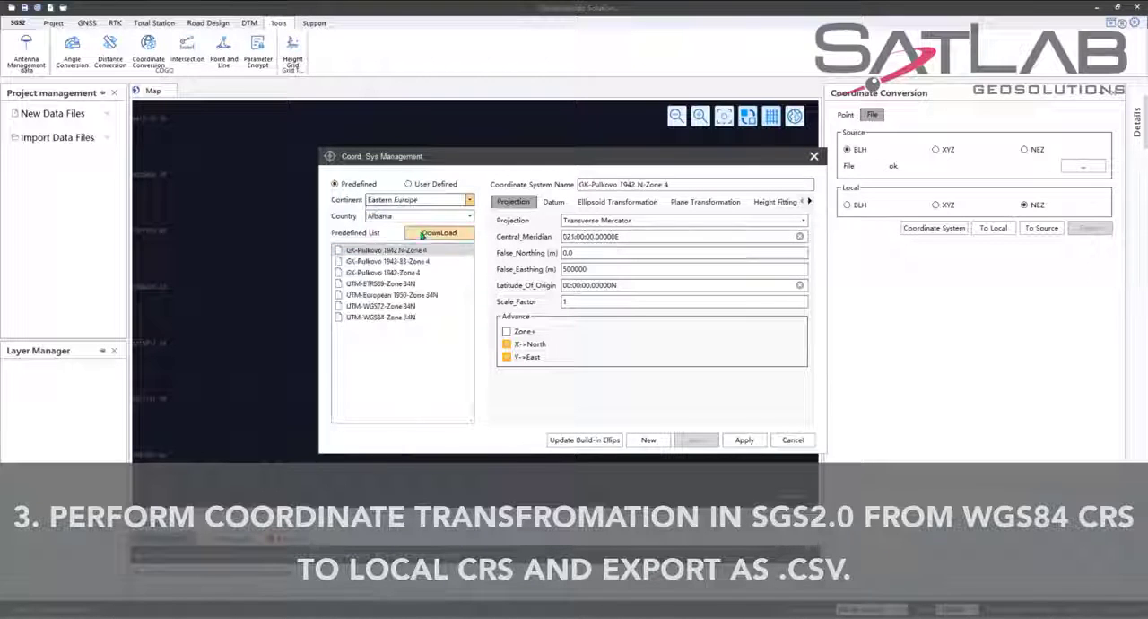
{"action": "left_click", "coordinate": [466, 200]}
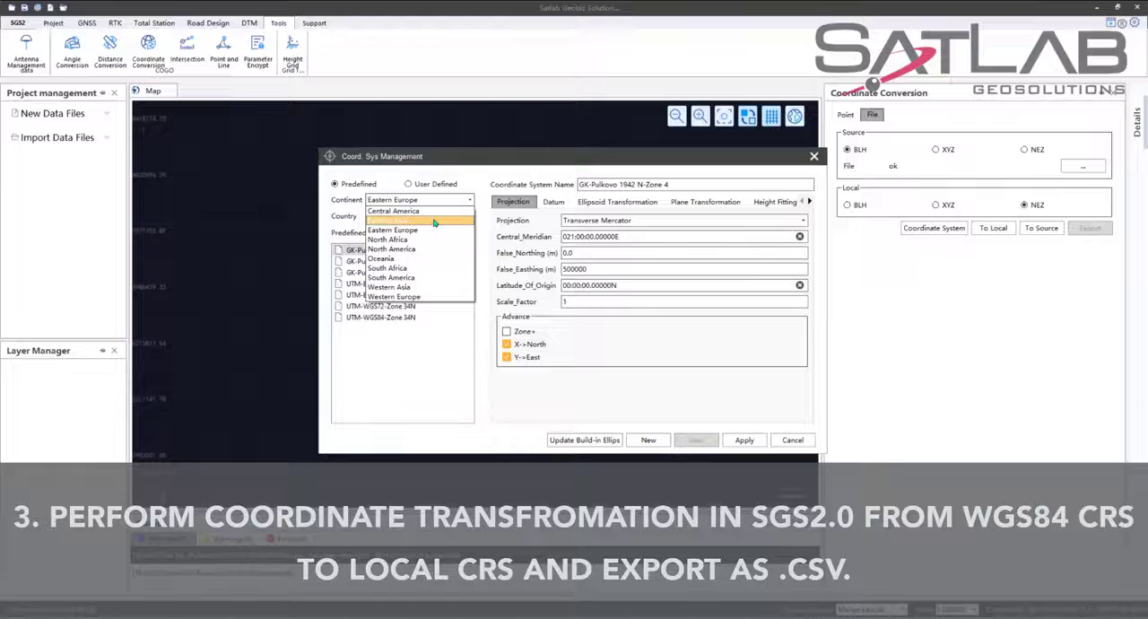
{"action": "left_click", "coordinate": [417, 268]}
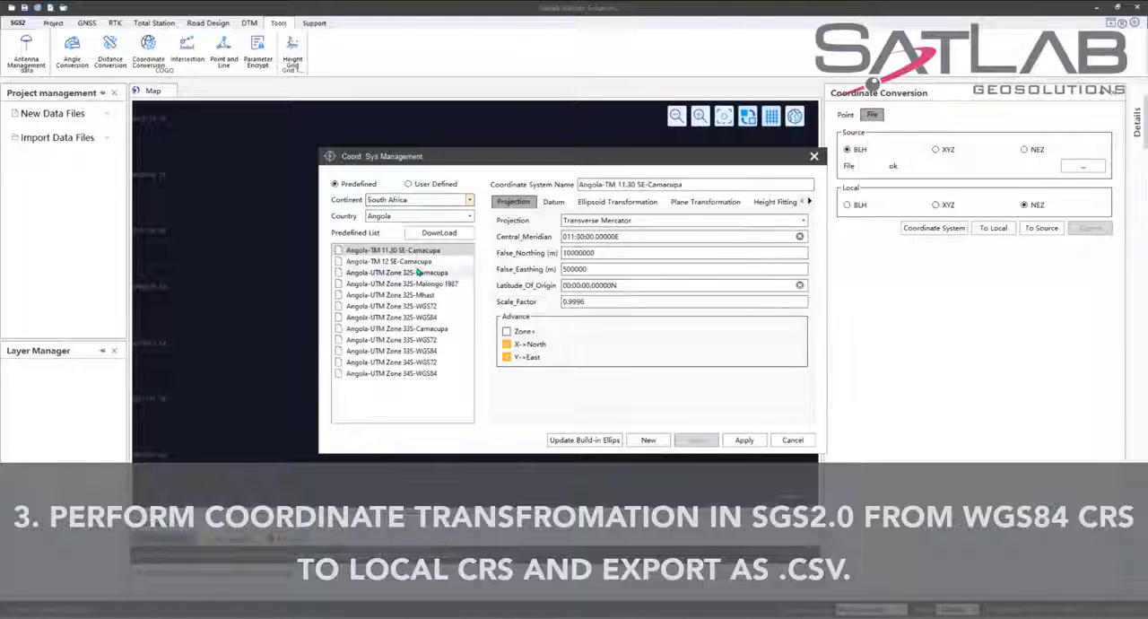
Apply the predefined China-2000 Zone3 38 coordinate system from Eastern Asia, China, and convert the imported points to local NEZ coordinates.
{"action": "left_click", "coordinate": [470, 200]}
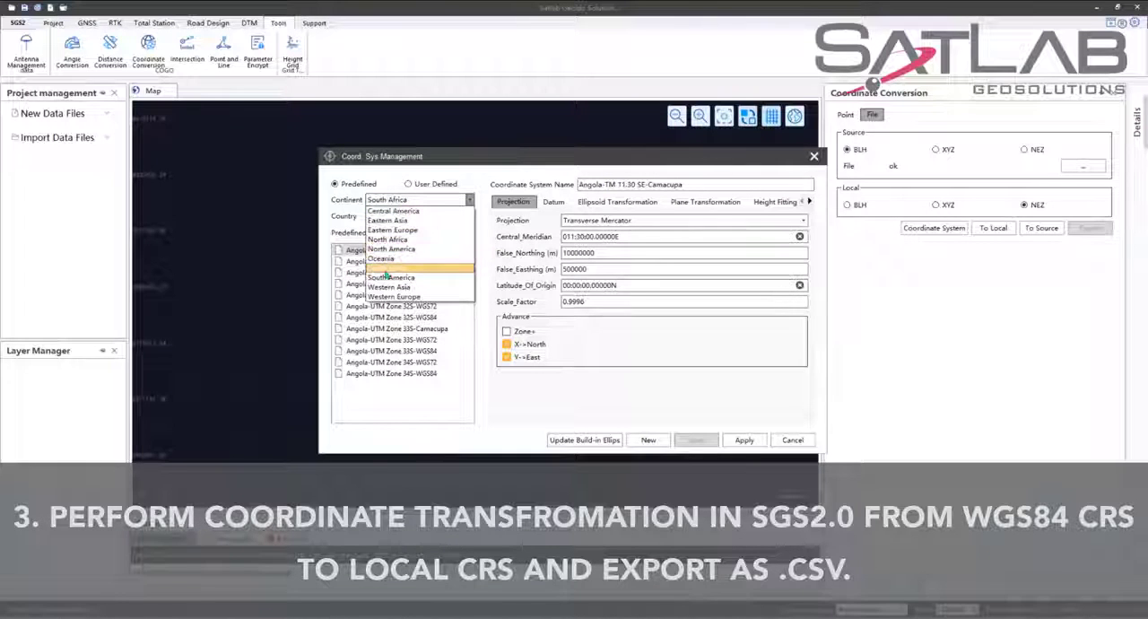
{"action": "left_click", "coordinate": [415, 221]}
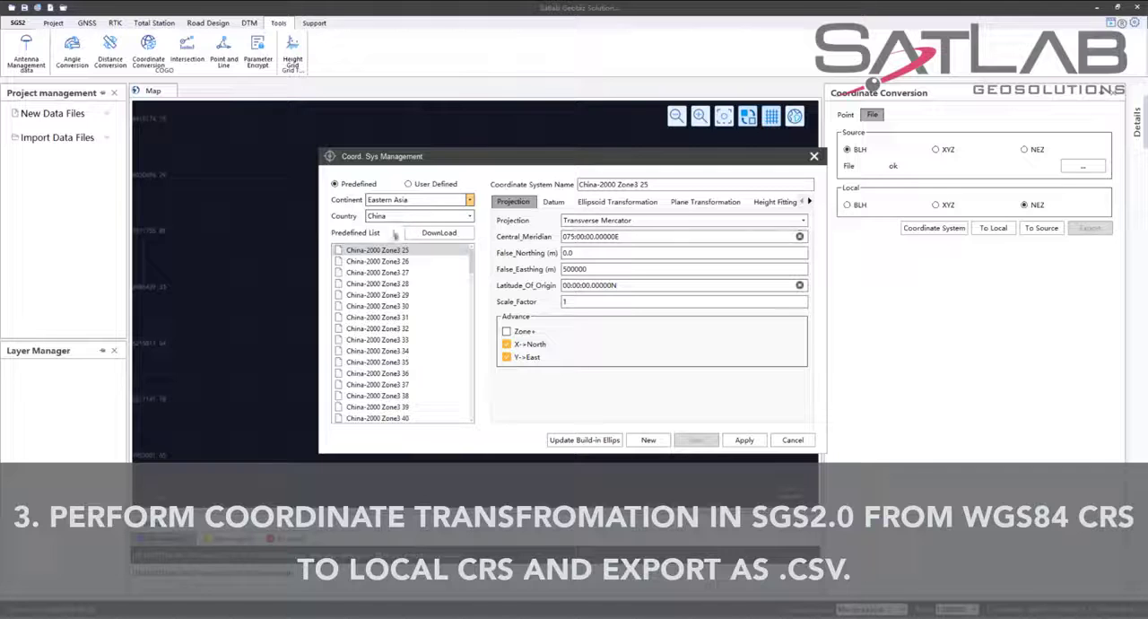
{"action": "left_click", "coordinate": [377, 395]}
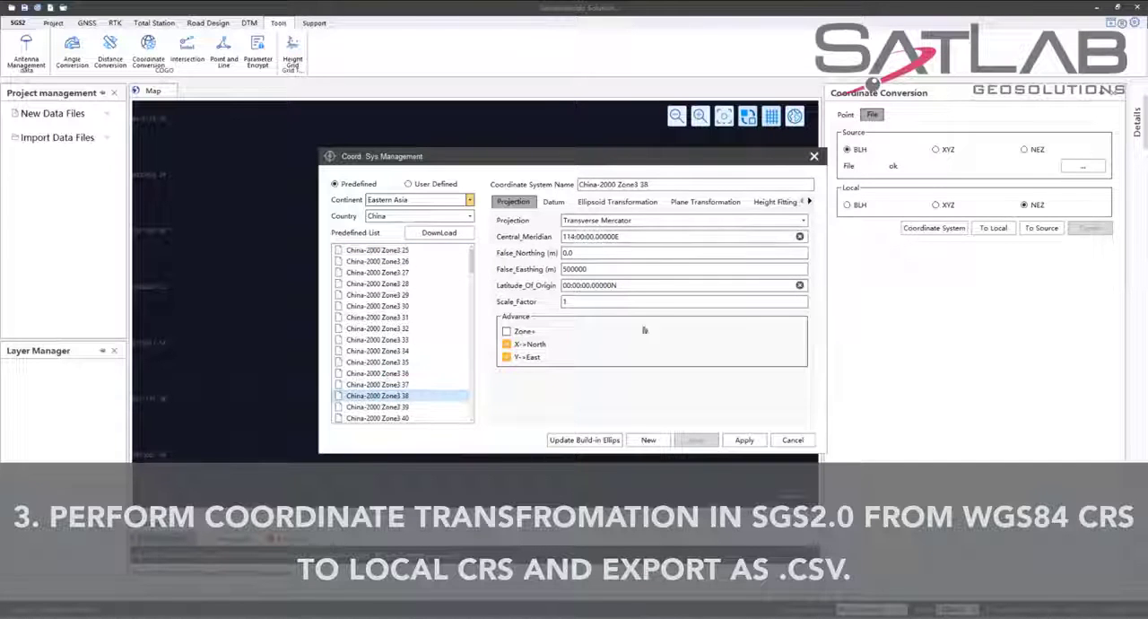
{"action": "left_click", "coordinate": [744, 440]}
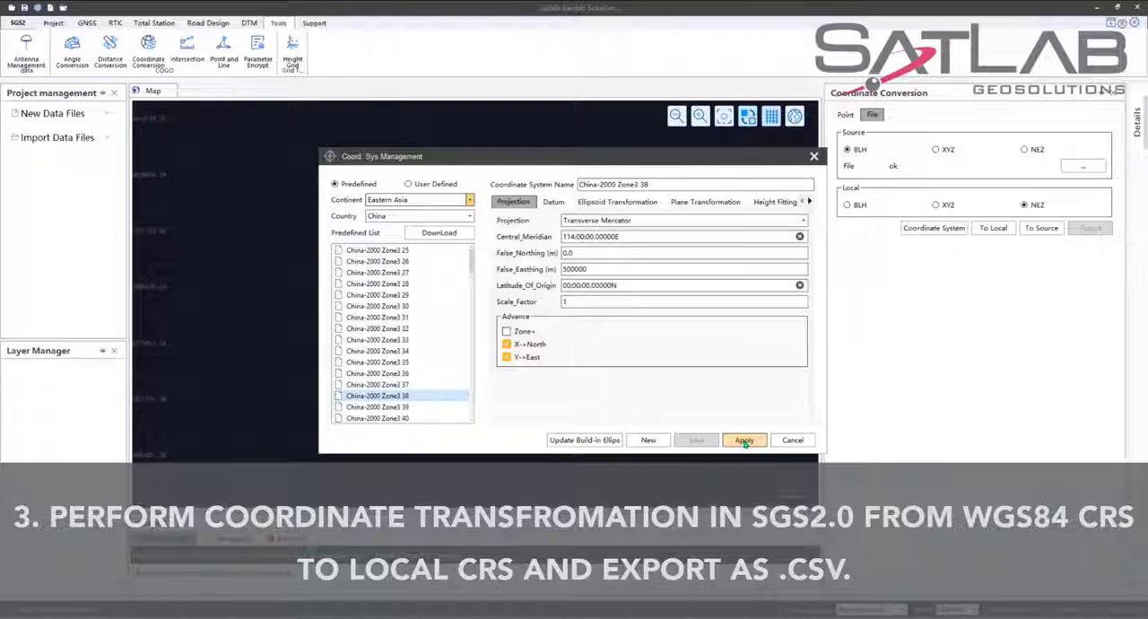
{"action": "left_click", "coordinate": [744, 440]}
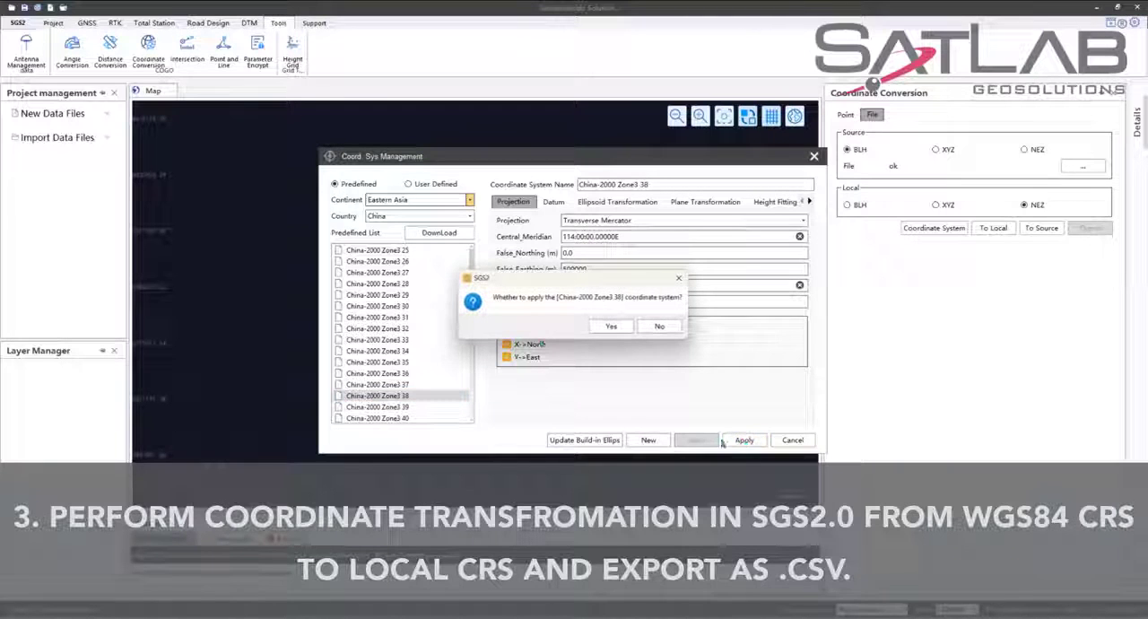
{"action": "left_click", "coordinate": [611, 327]}
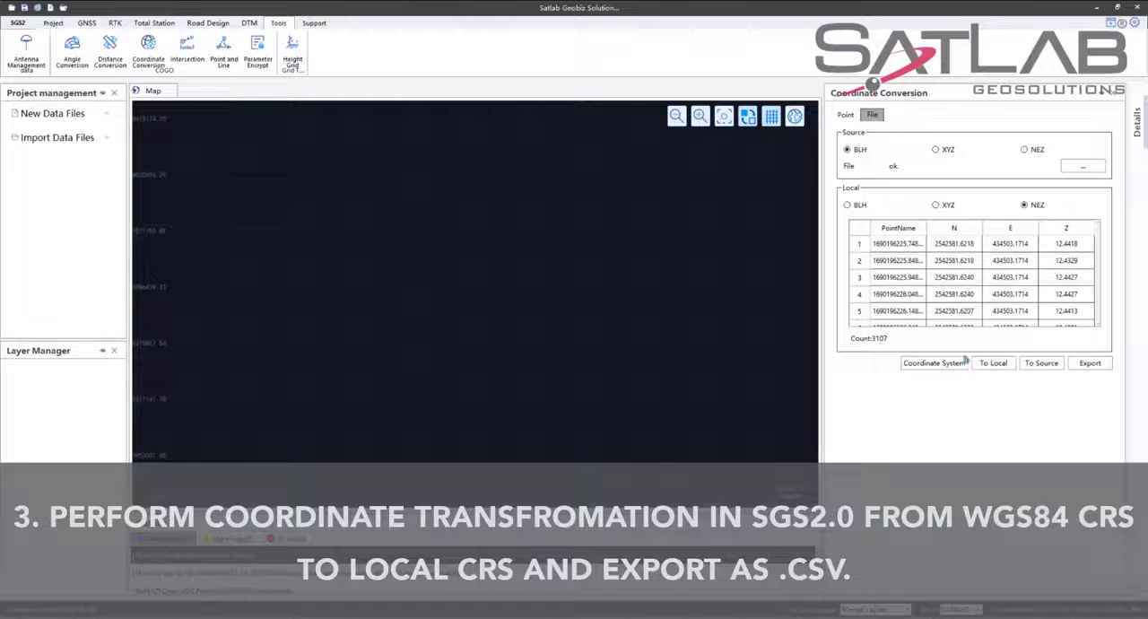
{"action": "left_click", "coordinate": [993, 364]}
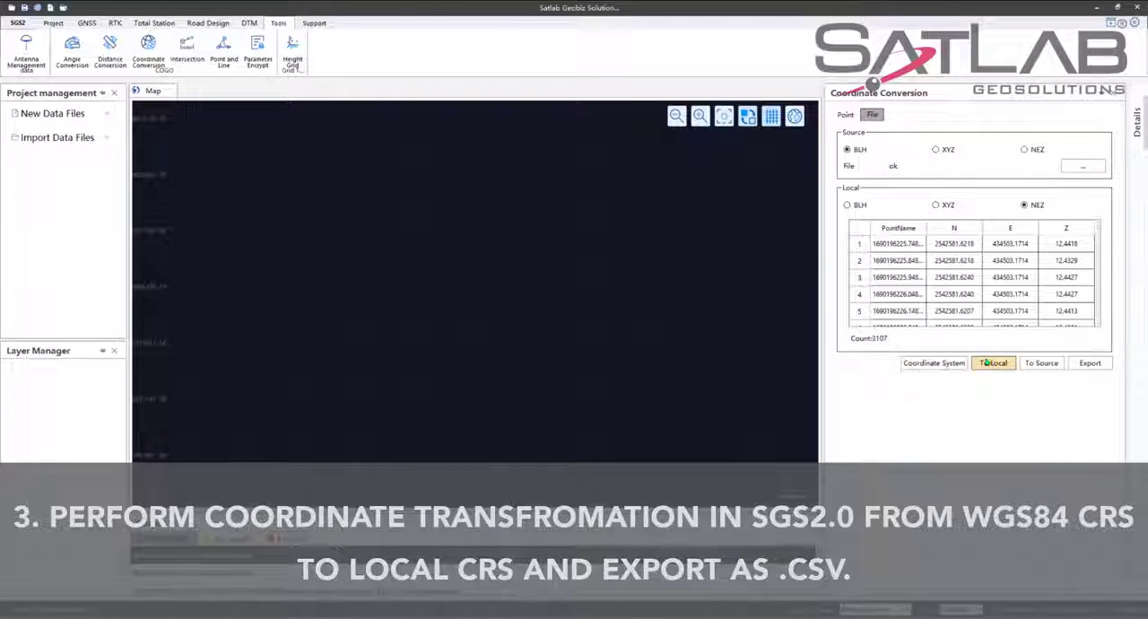
{"action": "left_click", "coordinate": [1092, 363]}
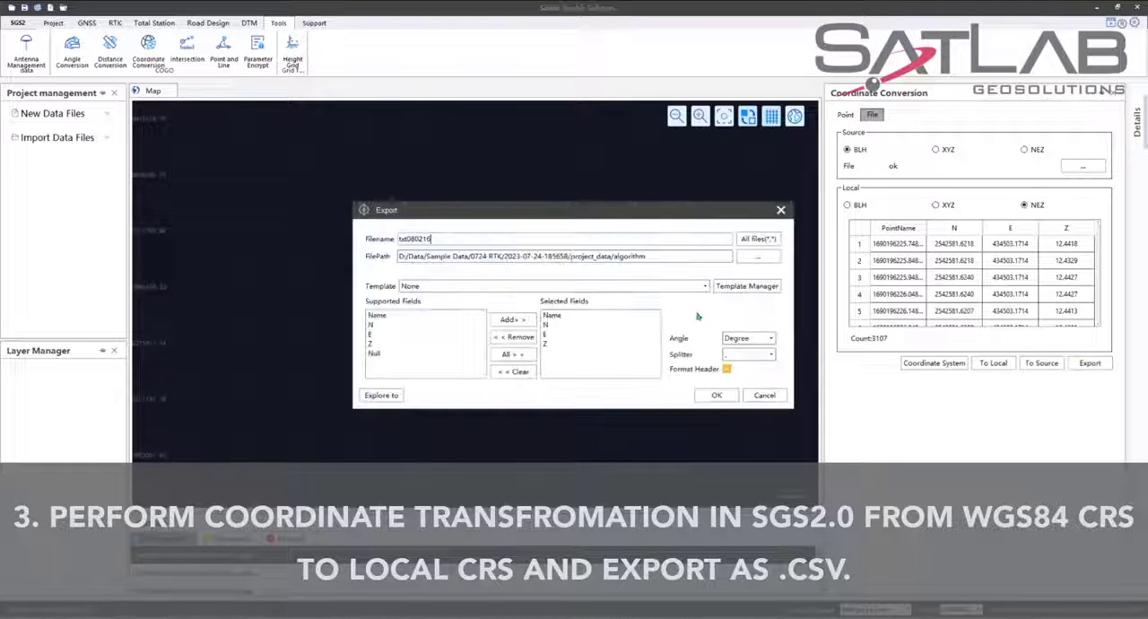
{"action": "left_click", "coordinate": [751, 257]}
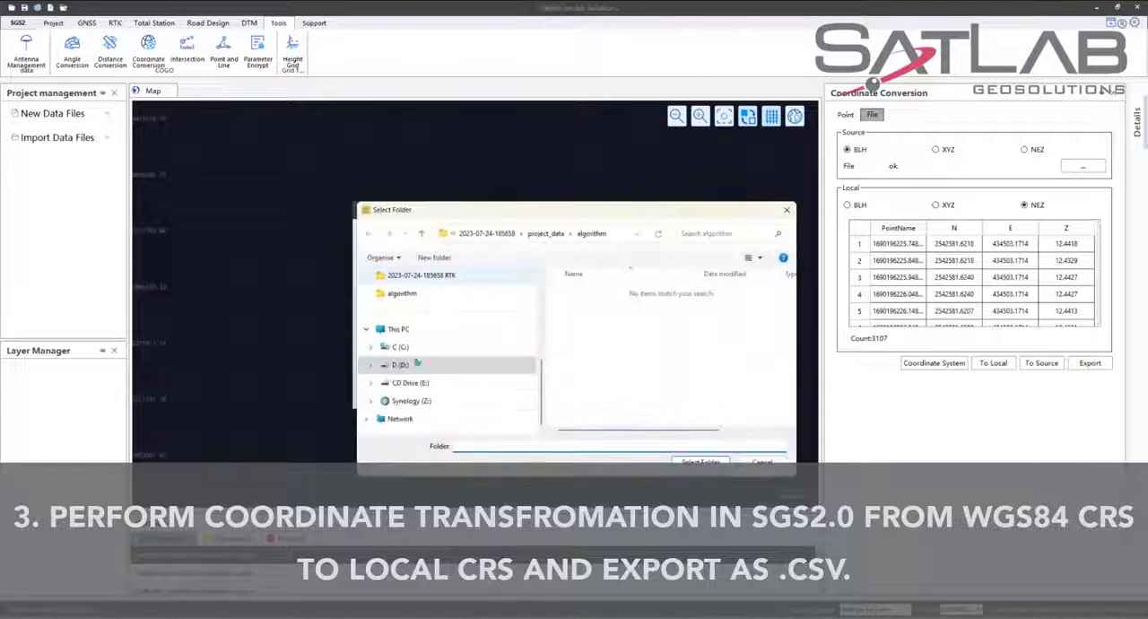
{"action": "scroll", "coordinate": [428, 366], "scroll_direction": "down", "scroll_amount": 2}
{"action": "left_click", "coordinate": [428, 366]}
{"action": "double_click", "coordinate": [623, 292]}
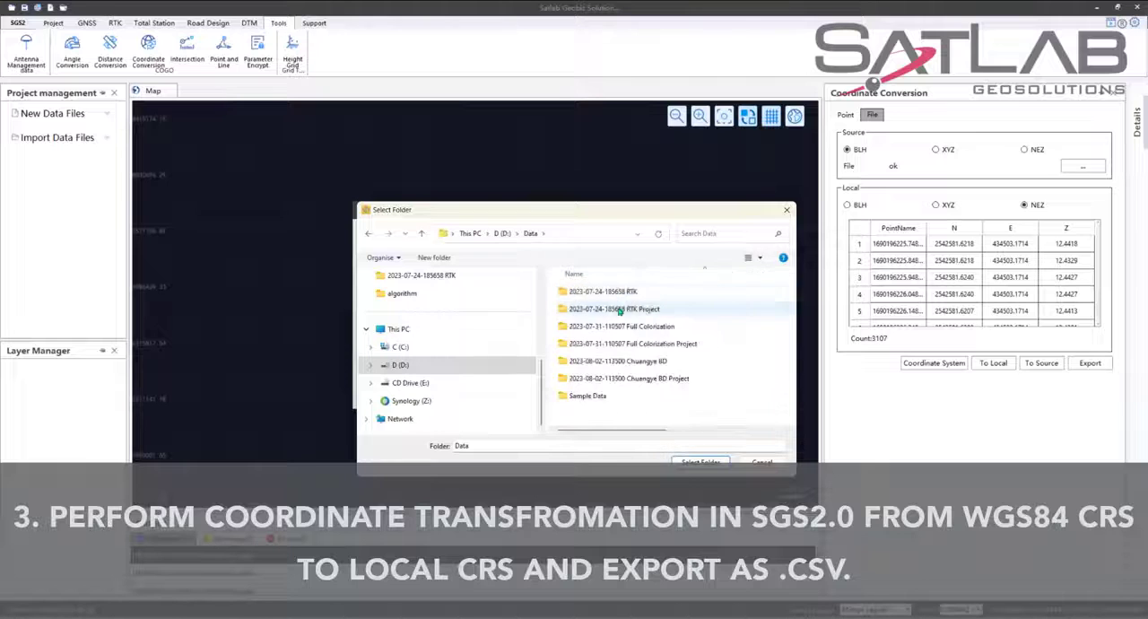
{"action": "double_click", "coordinate": [622, 291]}
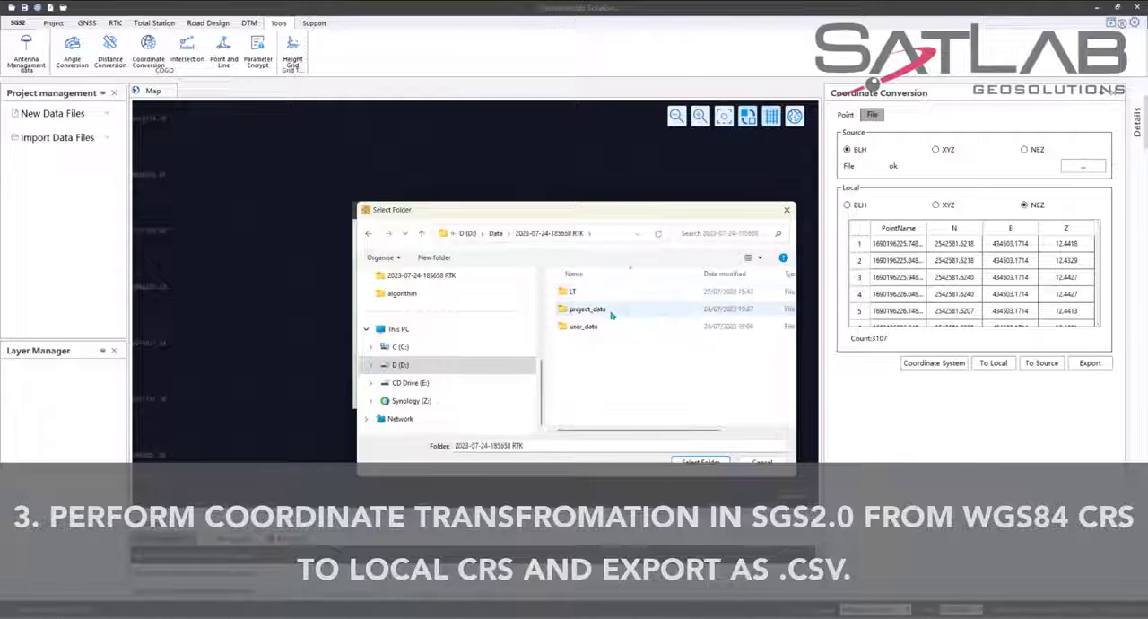
{"action": "double_click", "coordinate": [612, 311]}
{"action": "double_click", "coordinate": [607, 292]}
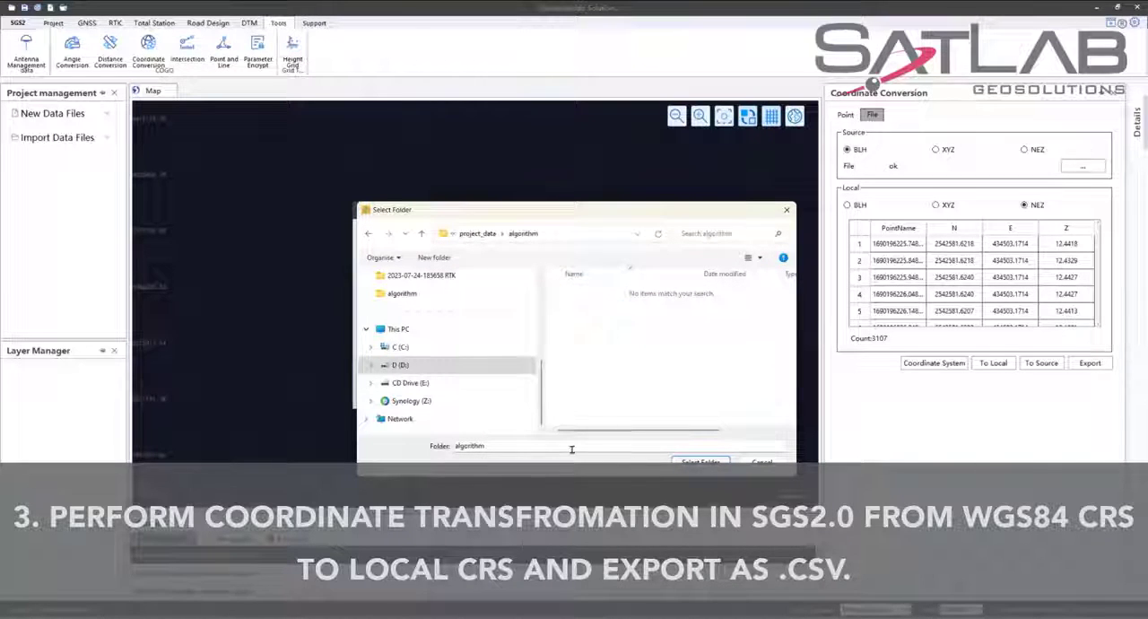
{"action": "left_click", "coordinate": [687, 461]}
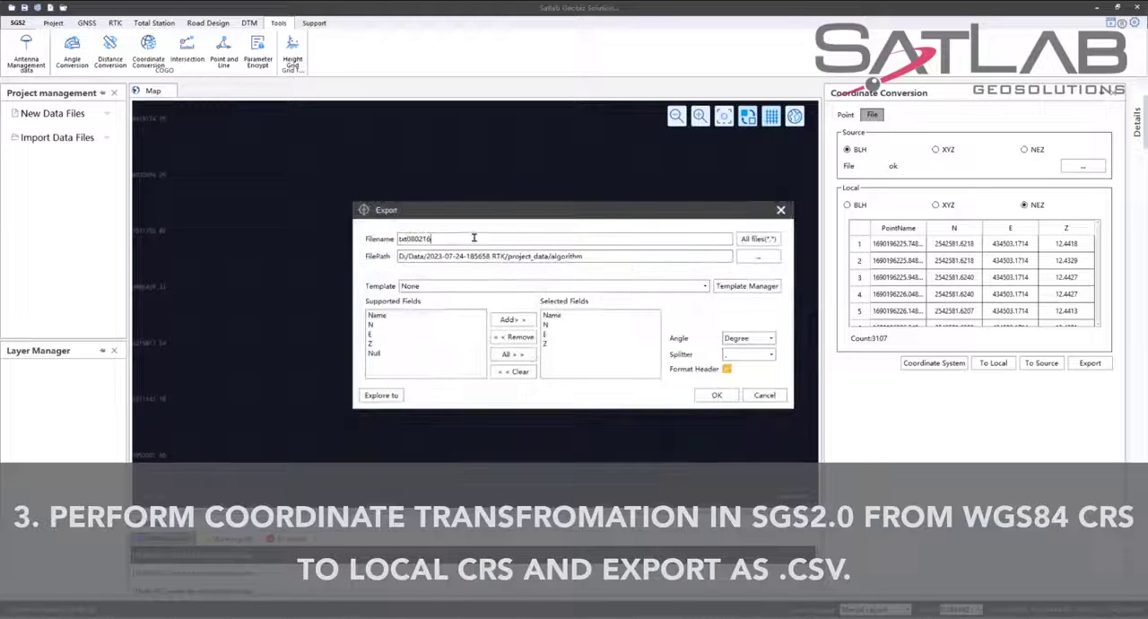
Name the export file GNSS-NEZ and export the points with the fields Name, N, E, Z.
{"action": "left_click_drag", "start_coordinate": [442, 240], "coordinate": [400, 239]}
{"action": "type", "text": "GNSS-NZE"}
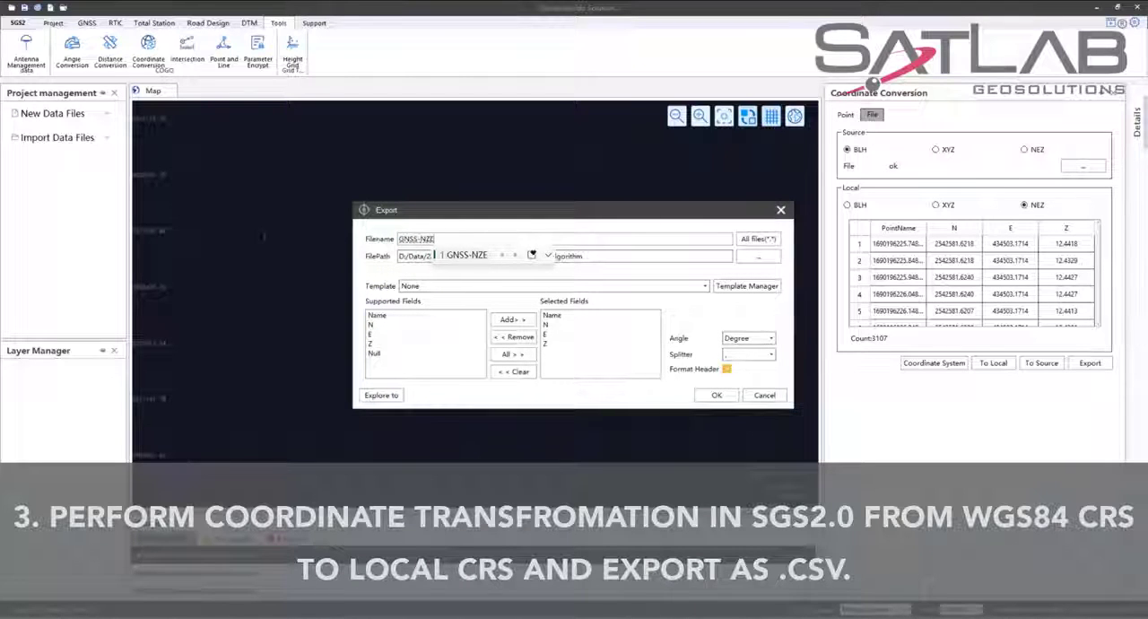
{"action": "key", "text": "BackSpace"}
{"action": "key", "text": "BackSpace"}
{"action": "type", "text": "EZ"}
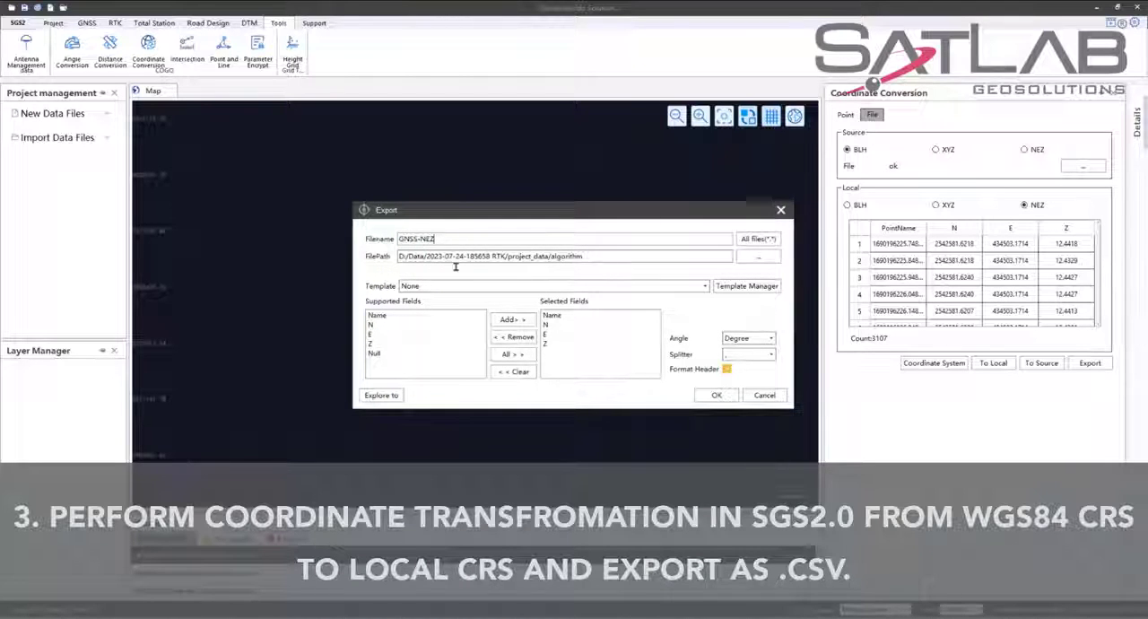
{"action": "left_click", "coordinate": [707, 395]}
{"action": "left_click", "coordinate": [587, 330]}
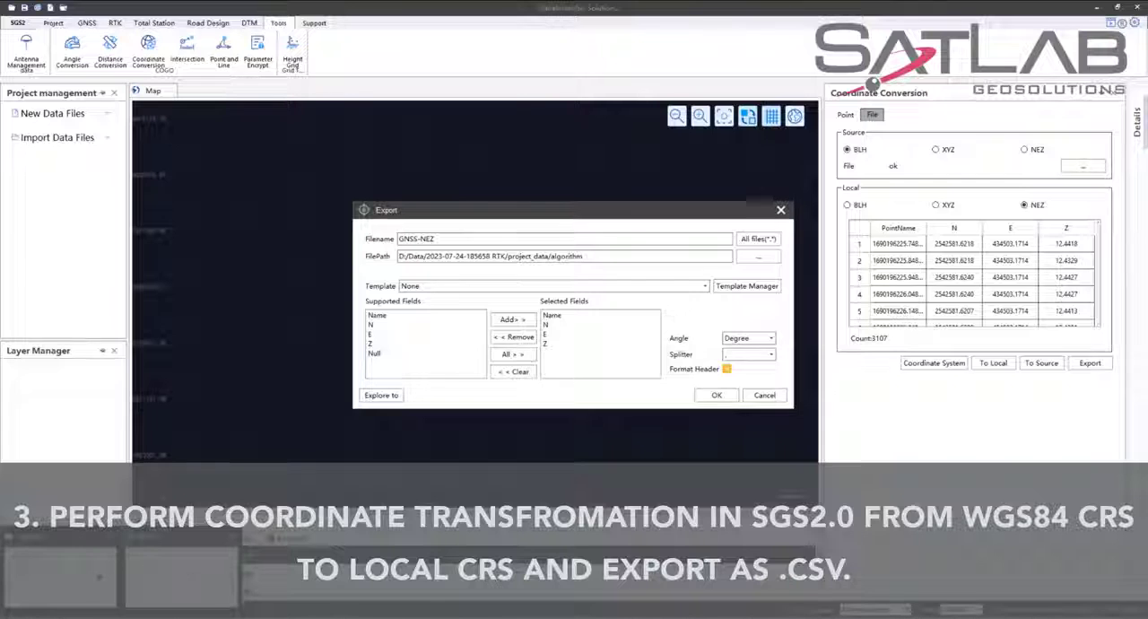
Open the exported GNSS-NEZ.txt from the algorithm folder in File Explorer and delete its Name,N,E,Z header line.
{"action": "left_click", "coordinate": [97, 578]}
{"action": "left_click", "coordinate": [282, 450]}
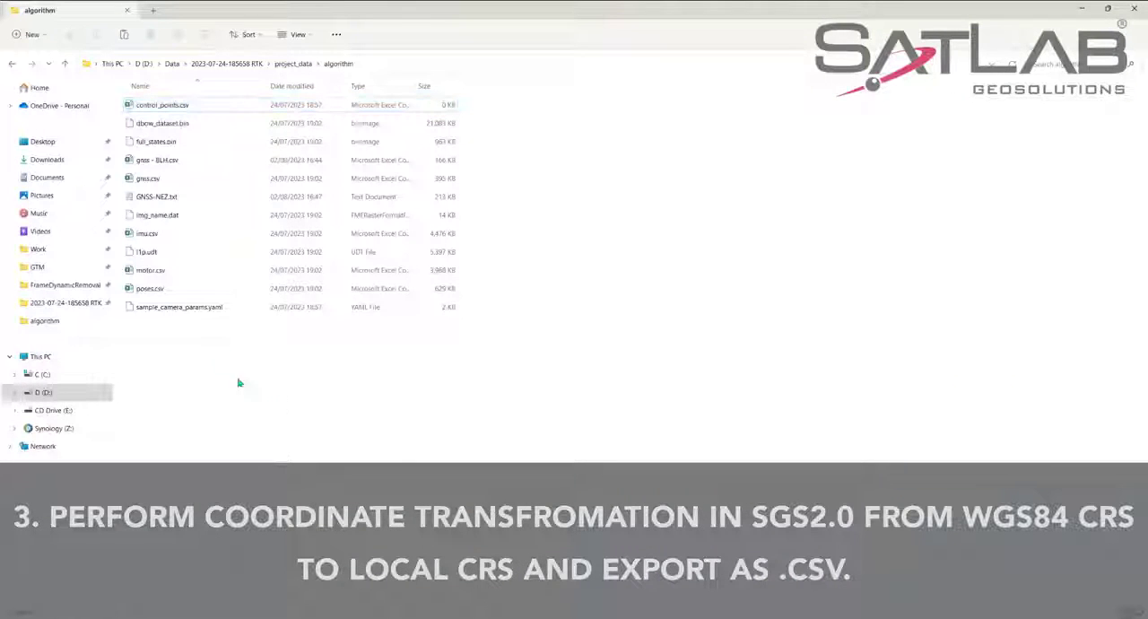
{"action": "left_click", "coordinate": [192, 197]}
{"action": "double_click", "coordinate": [192, 198]}
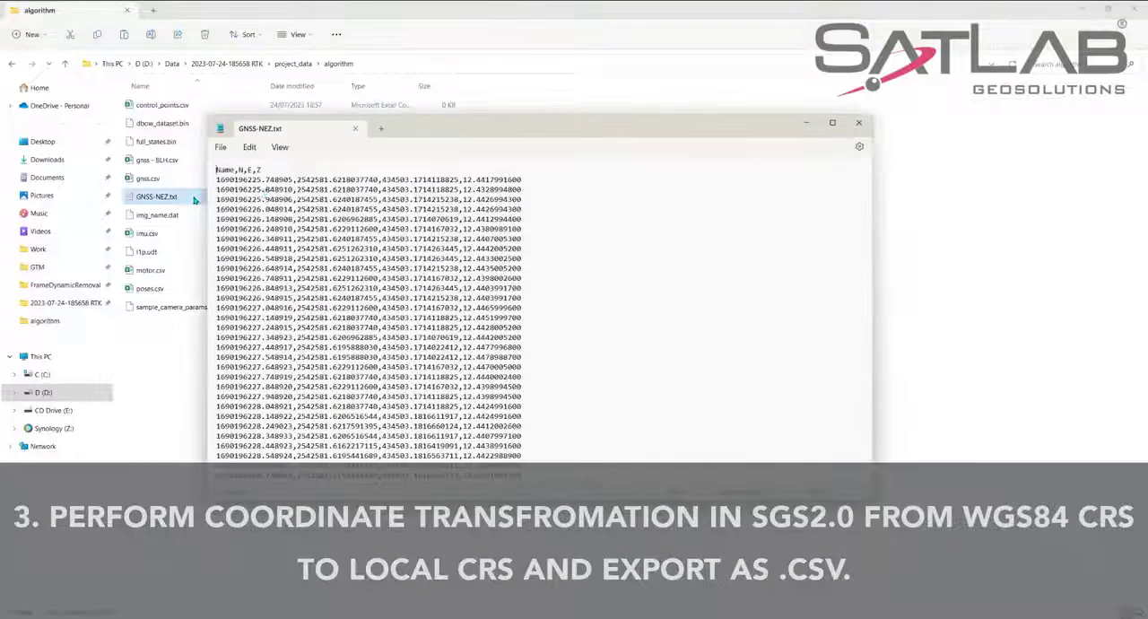
{"action": "left_click_drag", "start_coordinate": [291, 170], "coordinate": [186, 164]}
{"action": "key", "text": "Delete"}
{"action": "key", "text": "Delete"}
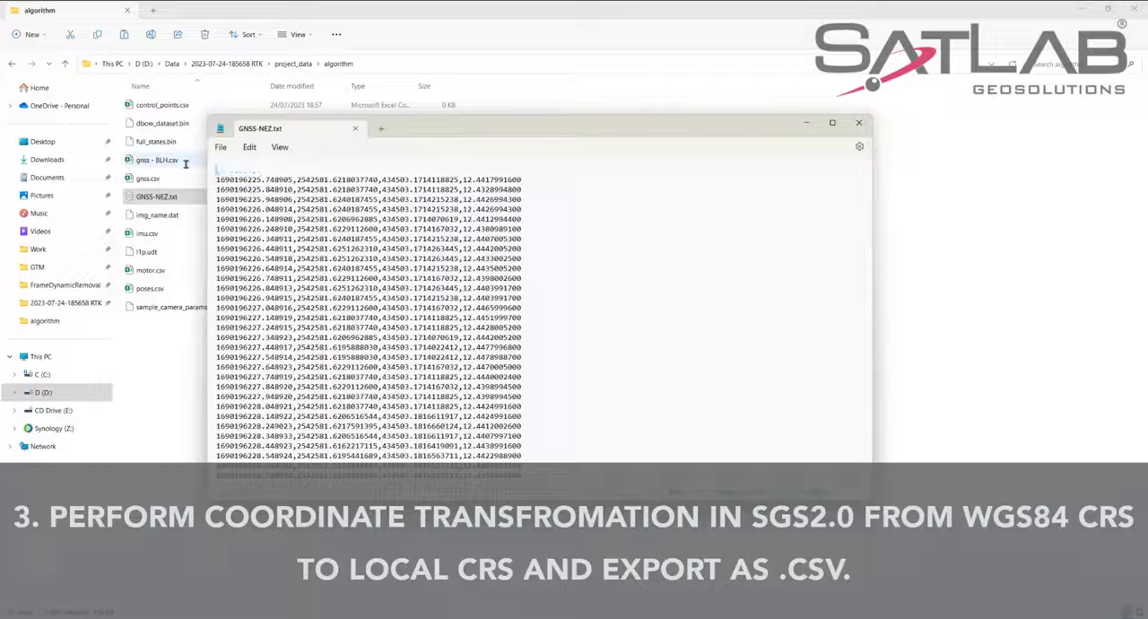
{"action": "left_click", "coordinate": [654, 223]}
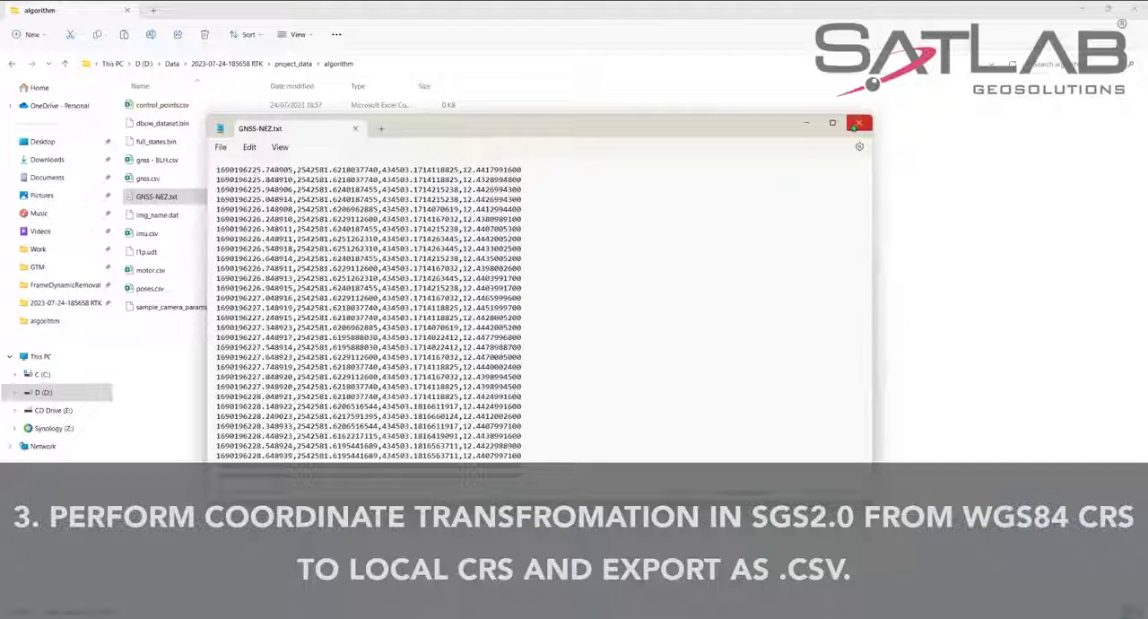
{"action": "left_click", "coordinate": [858, 122]}
Rename GNSS-NEZ.txt to GNSS-NEZ.csv and accept the file extension change.
{"action": "left_click", "coordinate": [179, 198]}
{"action": "left_click", "coordinate": [179, 198]}
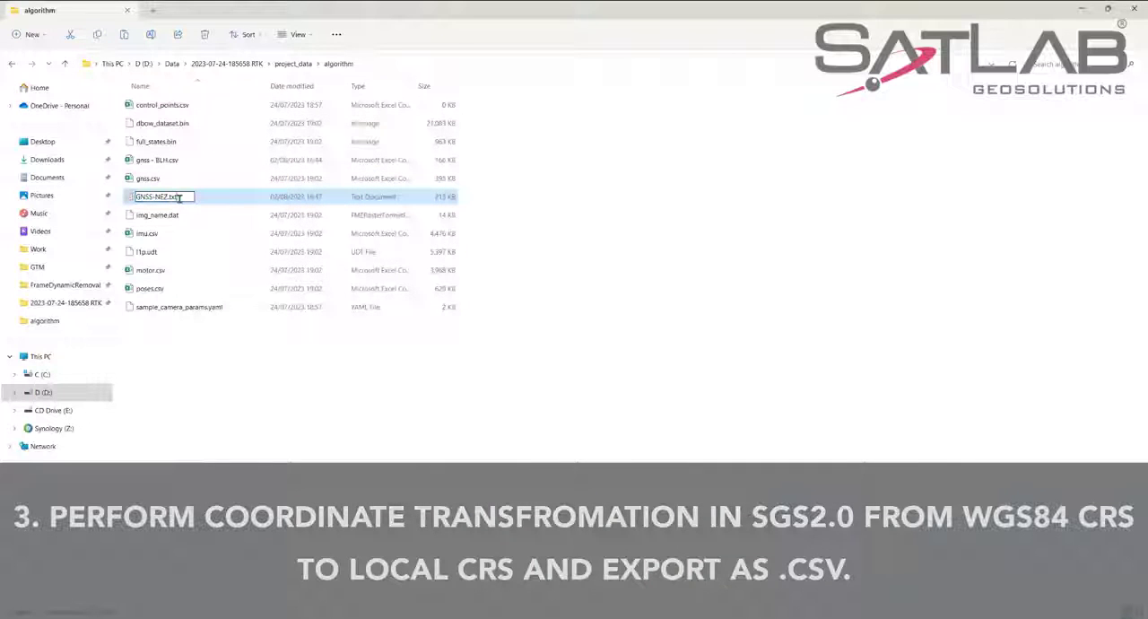
{"action": "type", "text": "csv"}
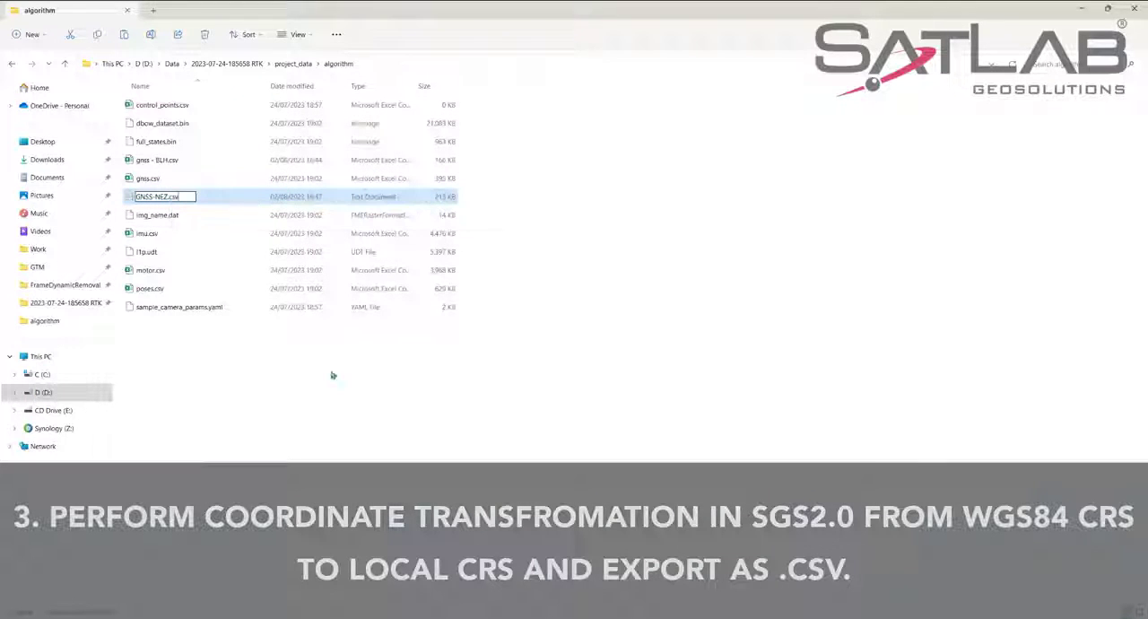
{"action": "key", "text": "Return"}
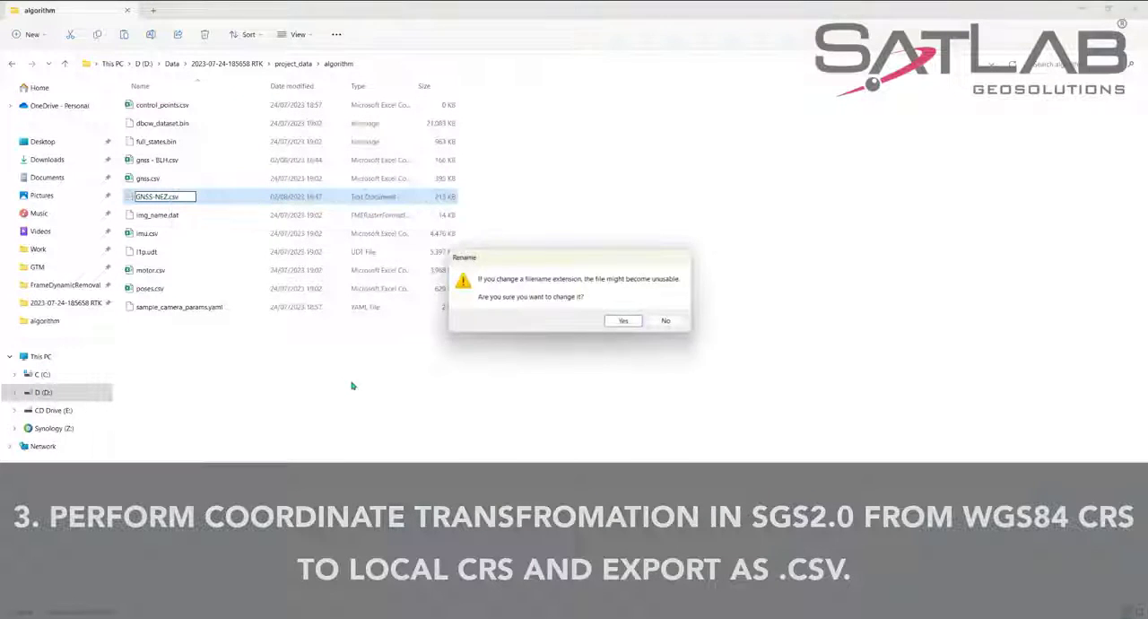
{"action": "left_click", "coordinate": [624, 321]}
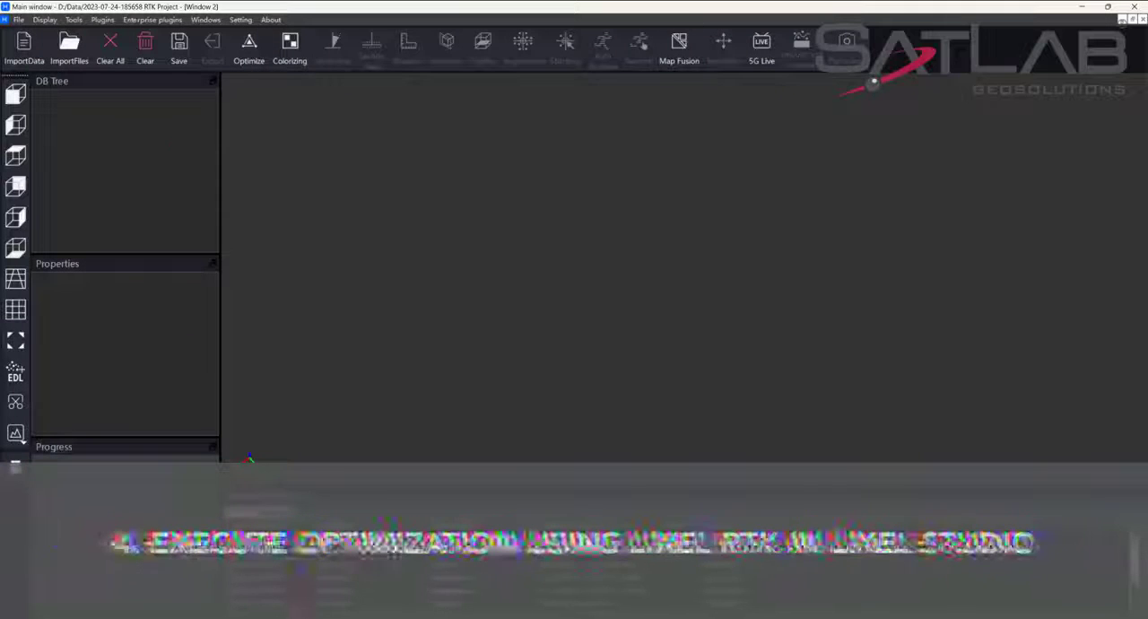
{"action": "left_click", "coordinate": [18, 20]}
{"action": "left_click", "coordinate": [40, 33]}
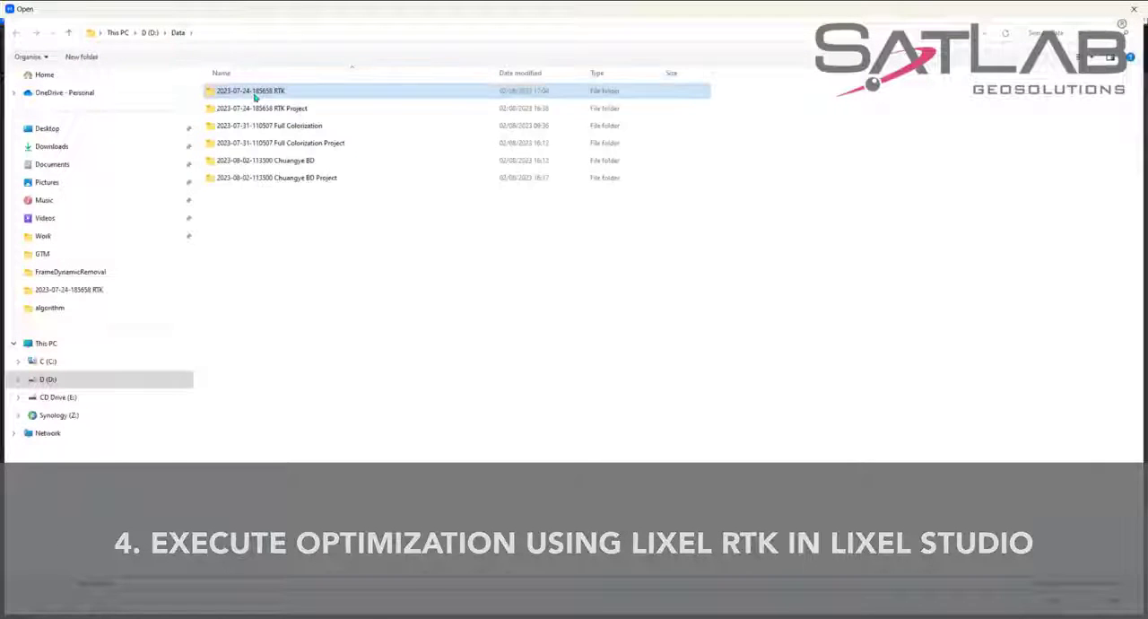
{"action": "double_click", "coordinate": [262, 89]}
{"action": "left_click", "coordinate": [269, 161]}
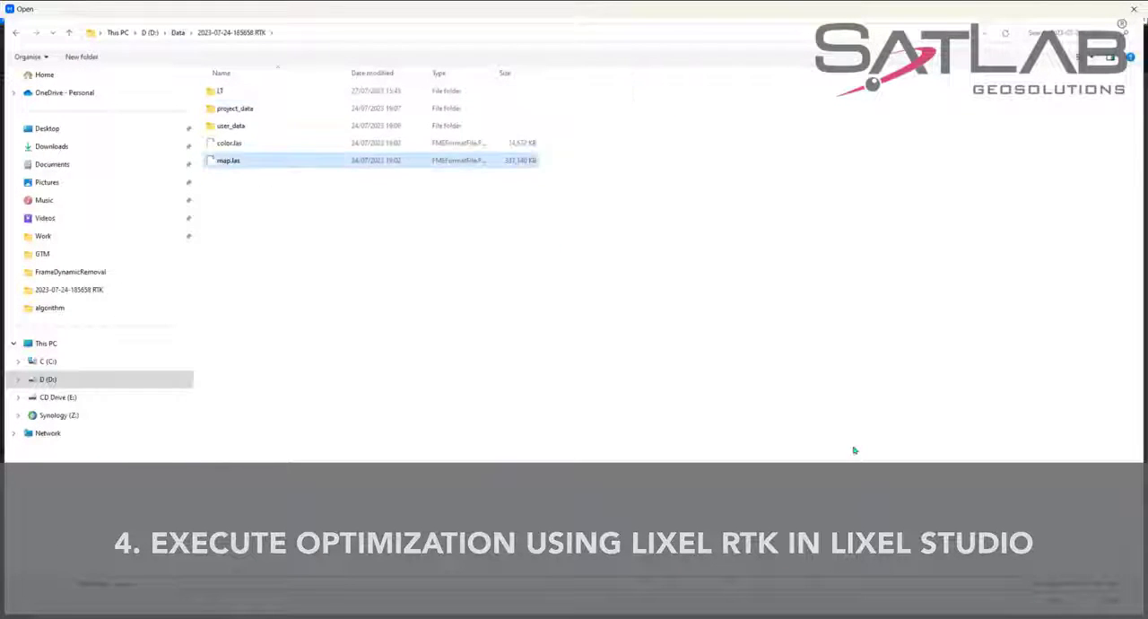
{"action": "left_click", "coordinate": [1055, 599]}
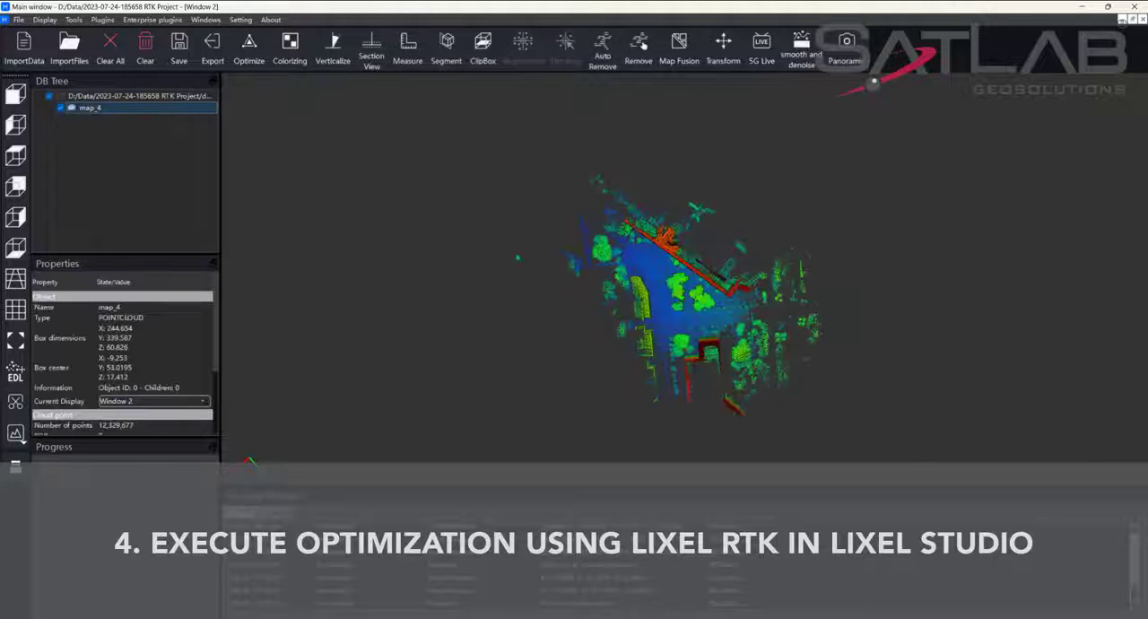
Query the coordinates of two ground points near the trees in the imported point cloud with the point measurement tool.
{"action": "scroll", "coordinate": [684, 279], "scroll_direction": "up", "scroll_amount": 3}
{"action": "left_click_drag", "start_coordinate": [684, 279], "coordinate": [684, 256]}
{"action": "scroll", "coordinate": [684, 278], "scroll_direction": "up", "scroll_amount": 6}
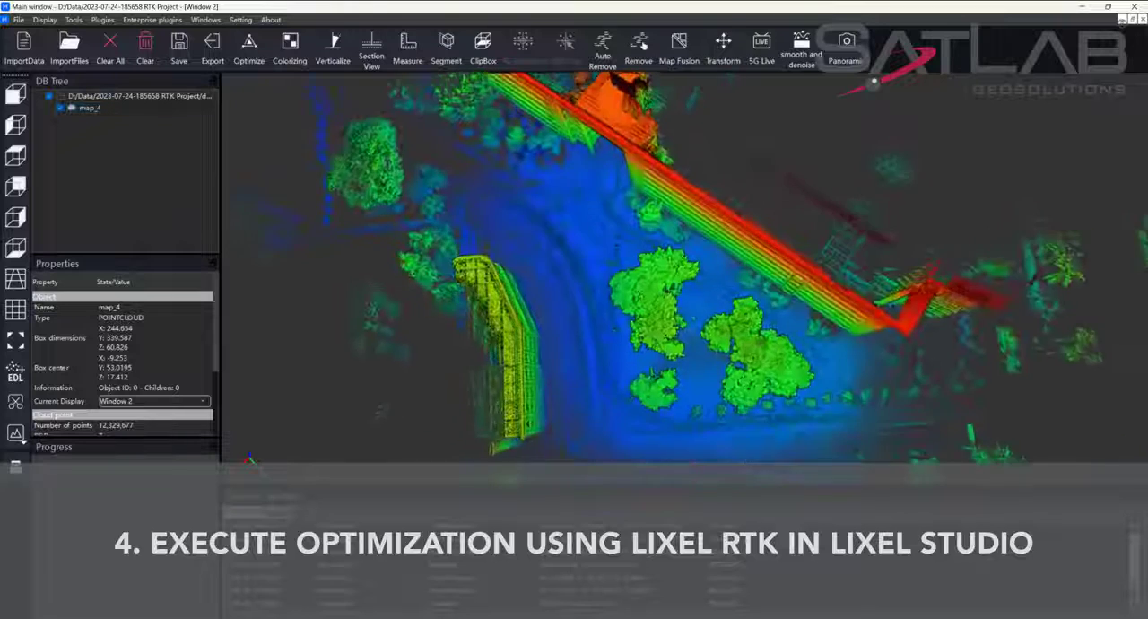
{"action": "left_click_drag", "start_coordinate": [465, 283], "coordinate": [459, 262]}
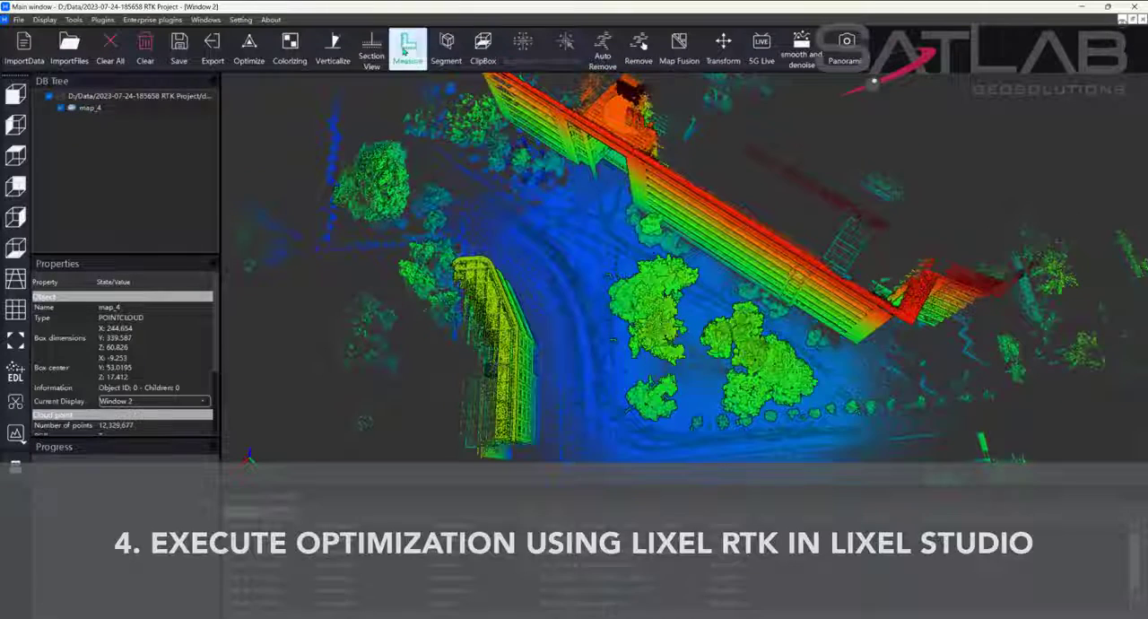
{"action": "left_click", "coordinate": [404, 50]}
{"action": "left_click", "coordinate": [690, 409]}
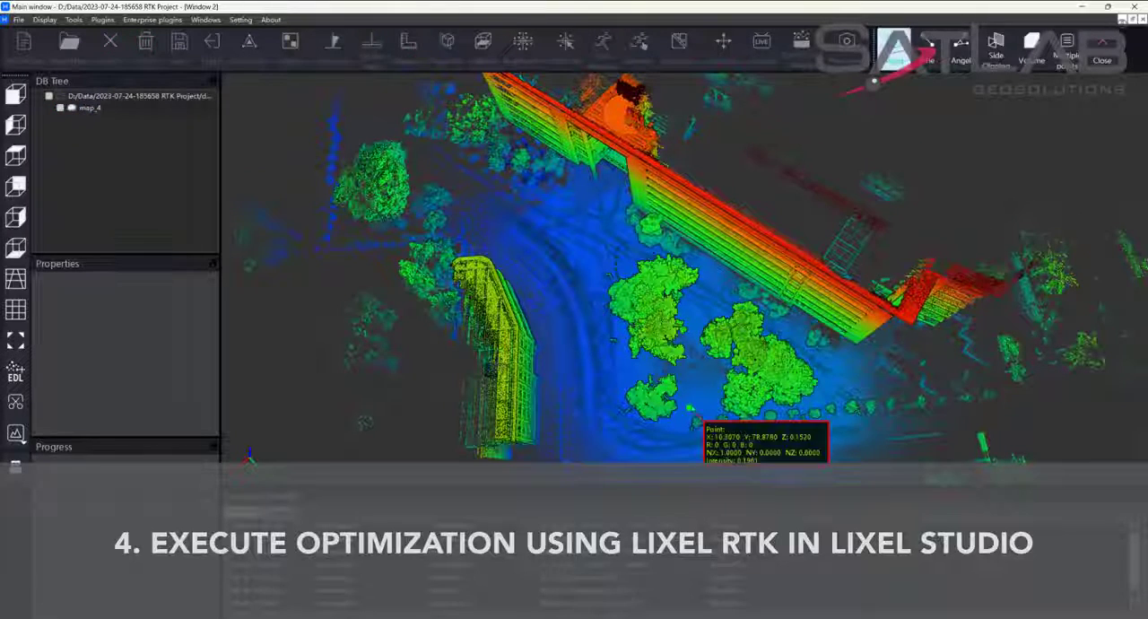
{"action": "left_click", "coordinate": [625, 364]}
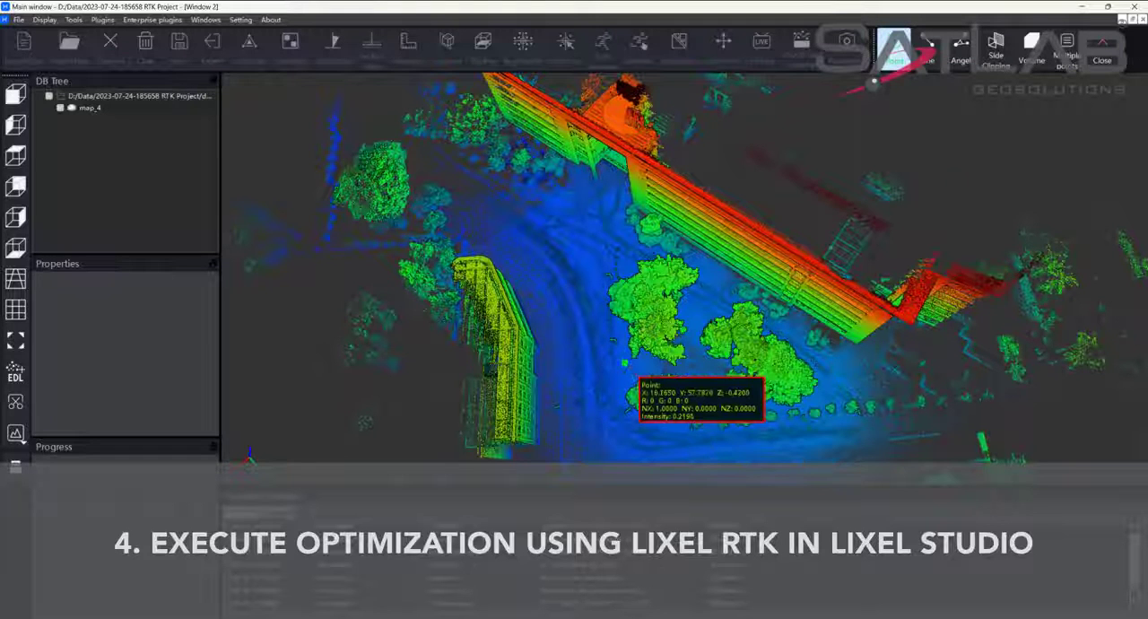
{"action": "left_click", "coordinate": [1102, 50]}
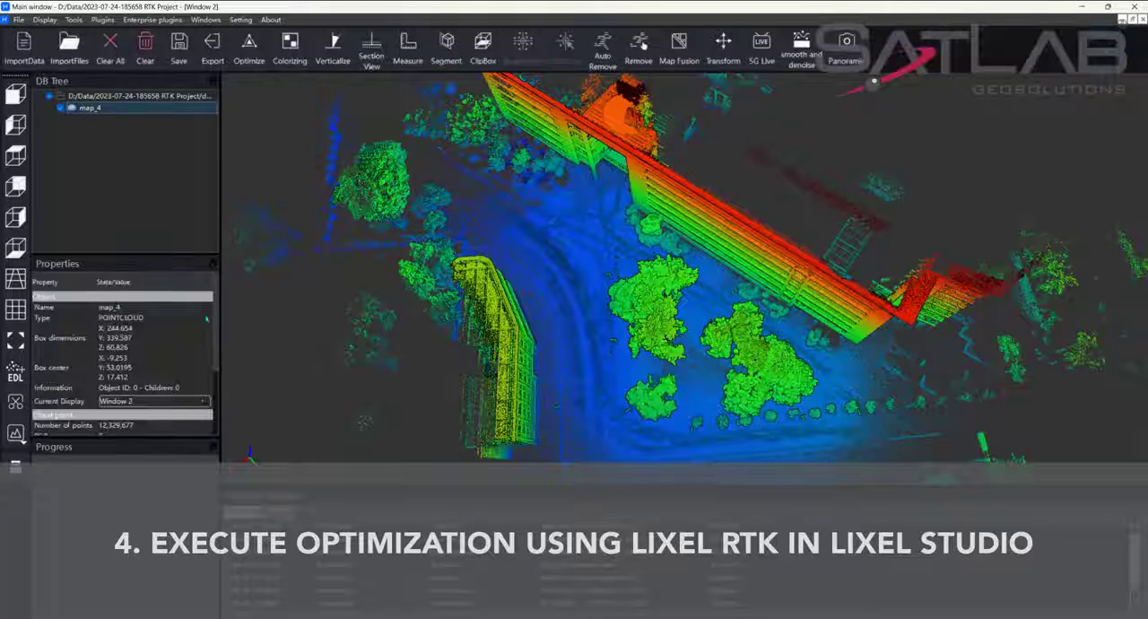
Review the object and point cloud properties of map_4, and clear its selection.
{"action": "scroll", "coordinate": [213, 377], "scroll_direction": "down", "scroll_amount": 5}
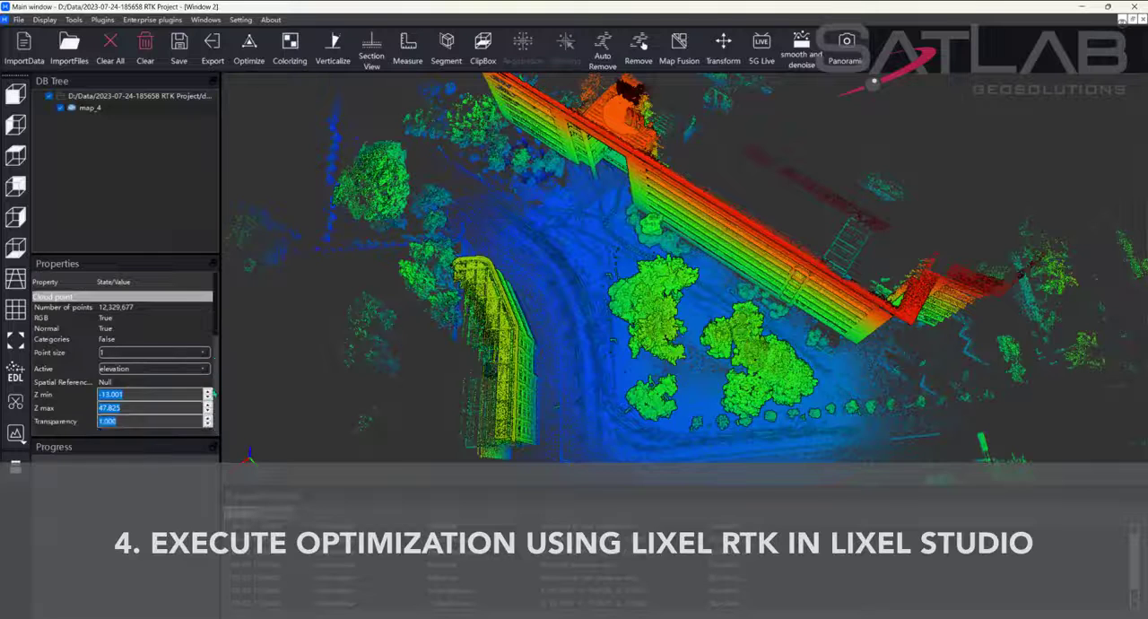
{"action": "scroll", "coordinate": [213, 377], "scroll_direction": "up", "scroll_amount": 5}
{"action": "left_click", "coordinate": [152, 213]}
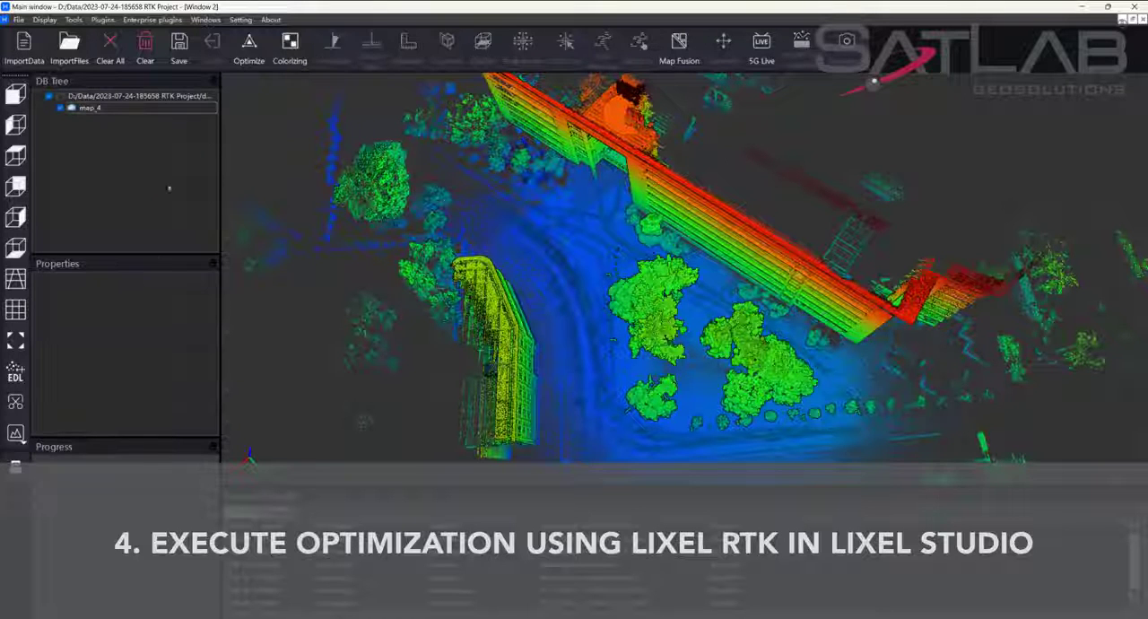
{"action": "left_click", "coordinate": [249, 45]}
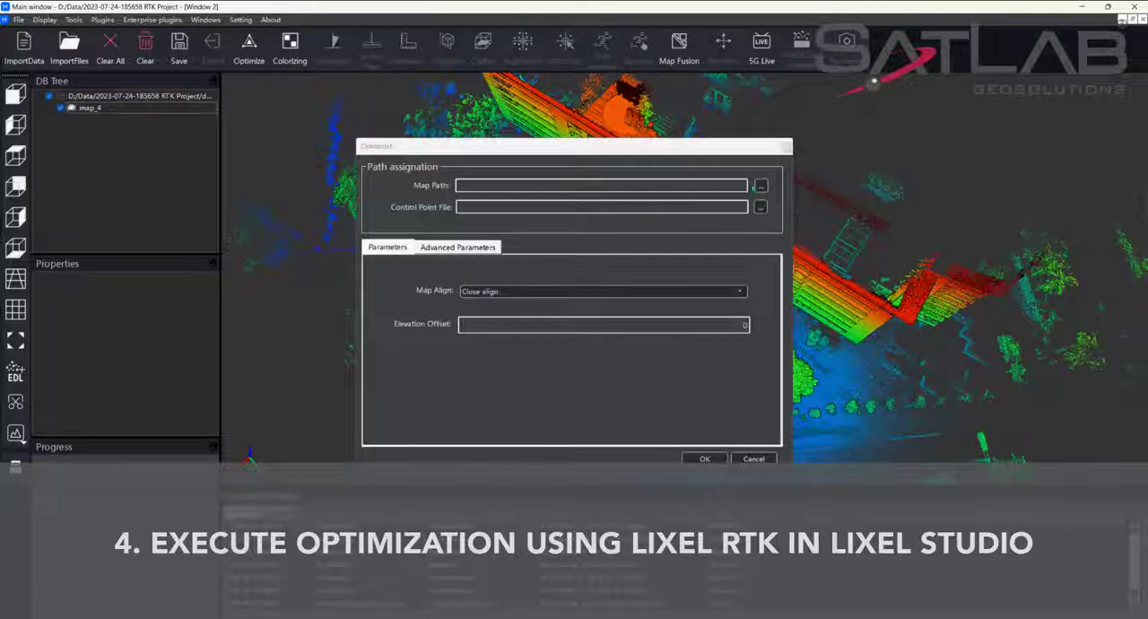
{"action": "left_click", "coordinate": [759, 185]}
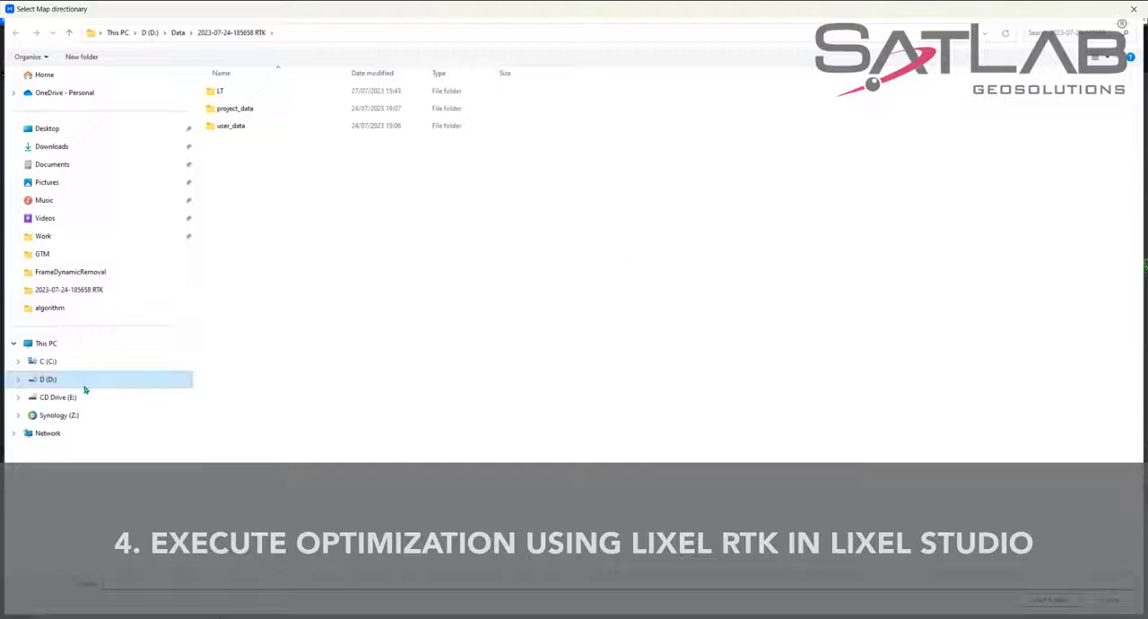
{"action": "left_click", "coordinate": [85, 386]}
{"action": "double_click", "coordinate": [220, 91]}
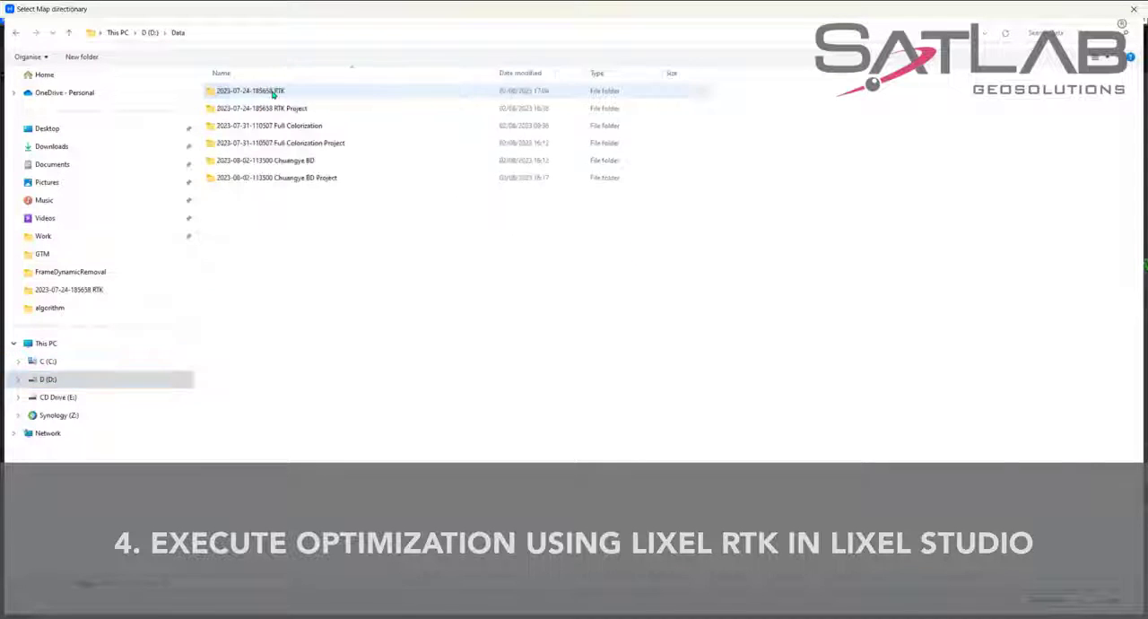
{"action": "left_click", "coordinate": [274, 94]}
{"action": "left_click", "coordinate": [1049, 598]}
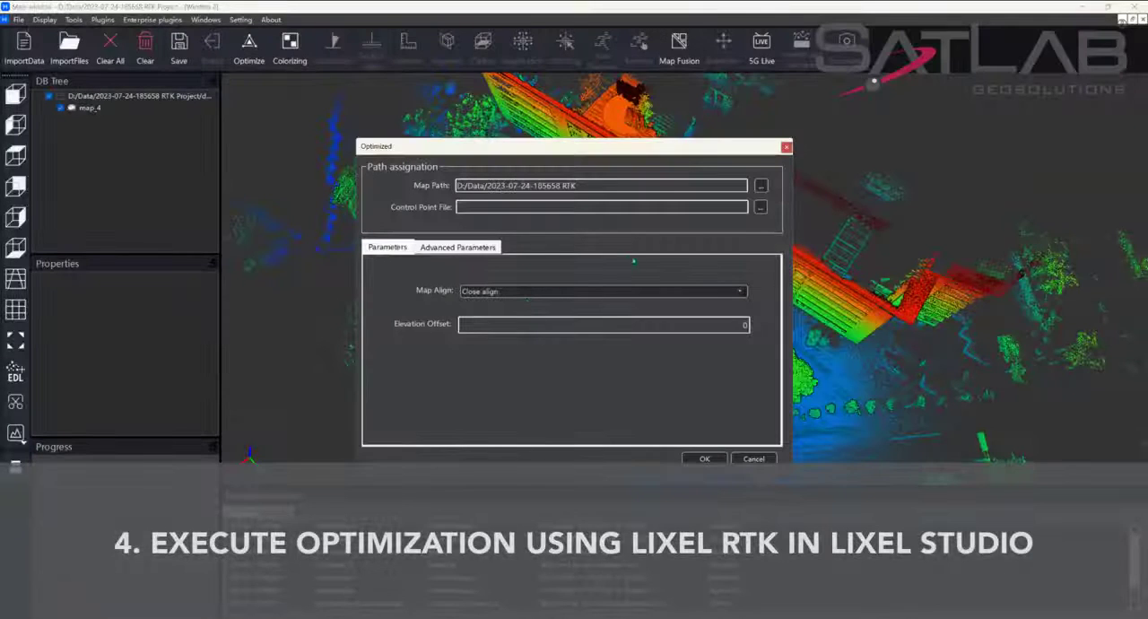
{"action": "left_click", "coordinate": [740, 293]}
{"action": "left_click", "coordinate": [546, 318]}
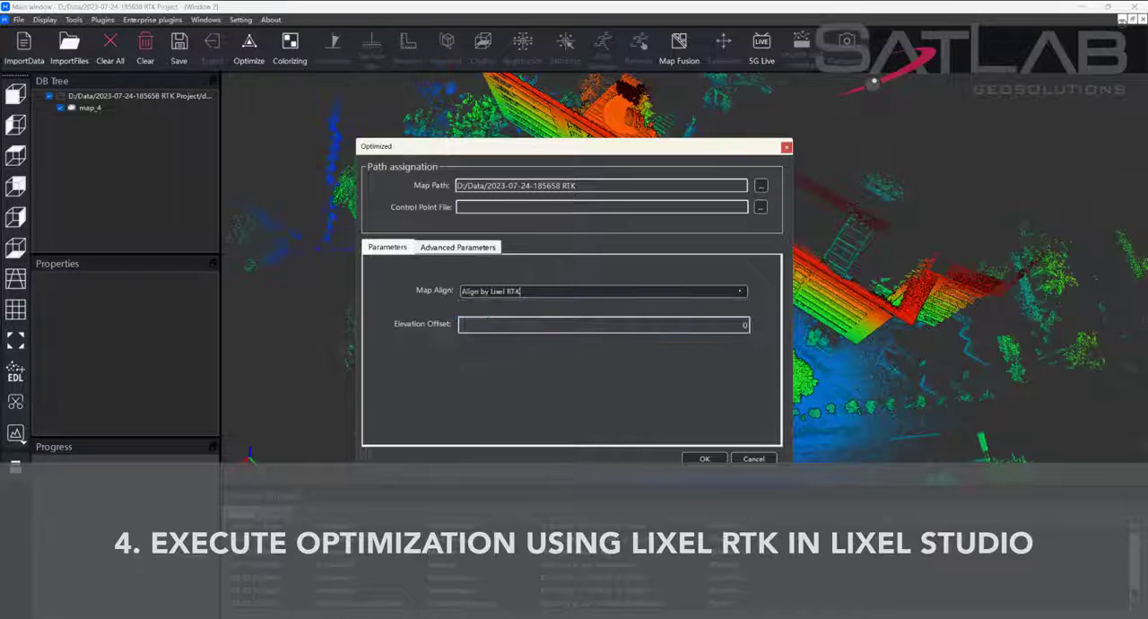
Assign GNSS-NEZ.csv from project_data/algorithm as the GNSS file in the advanced parameters and run the optimization.
{"action": "left_click", "coordinate": [439, 249]}
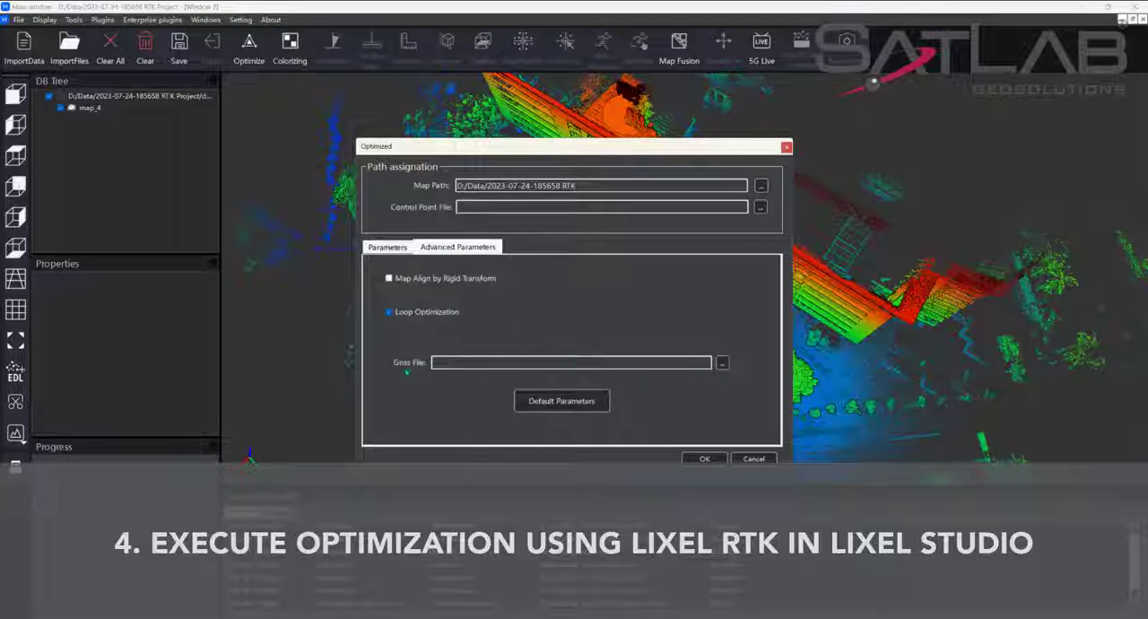
{"action": "left_click", "coordinate": [436, 363]}
{"action": "left_click", "coordinate": [721, 363]}
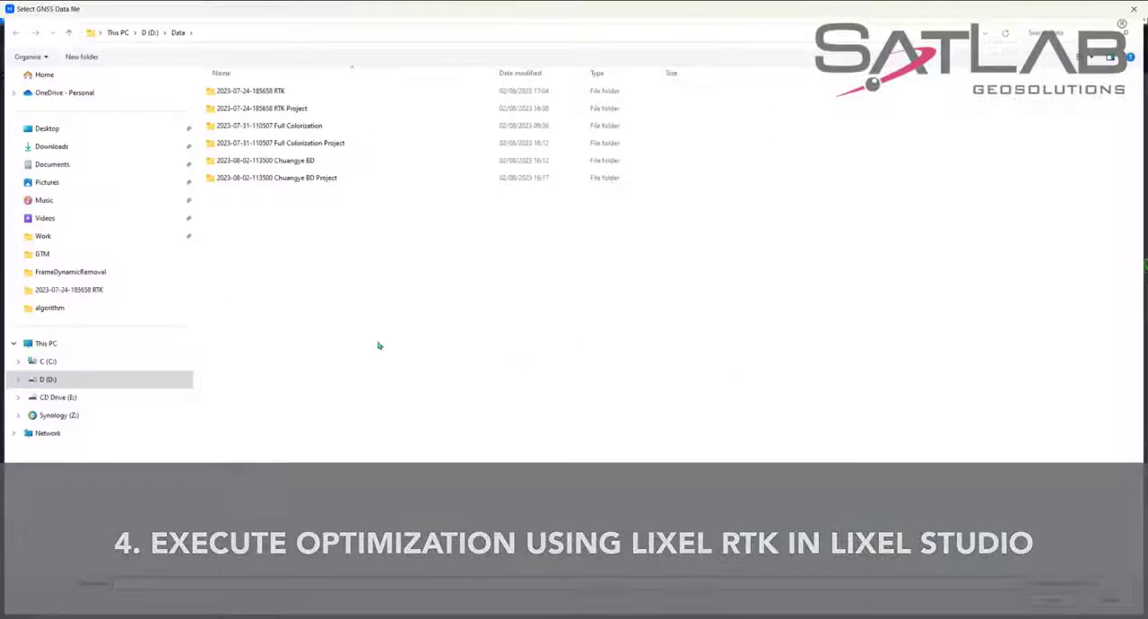
{"action": "double_click", "coordinate": [285, 92]}
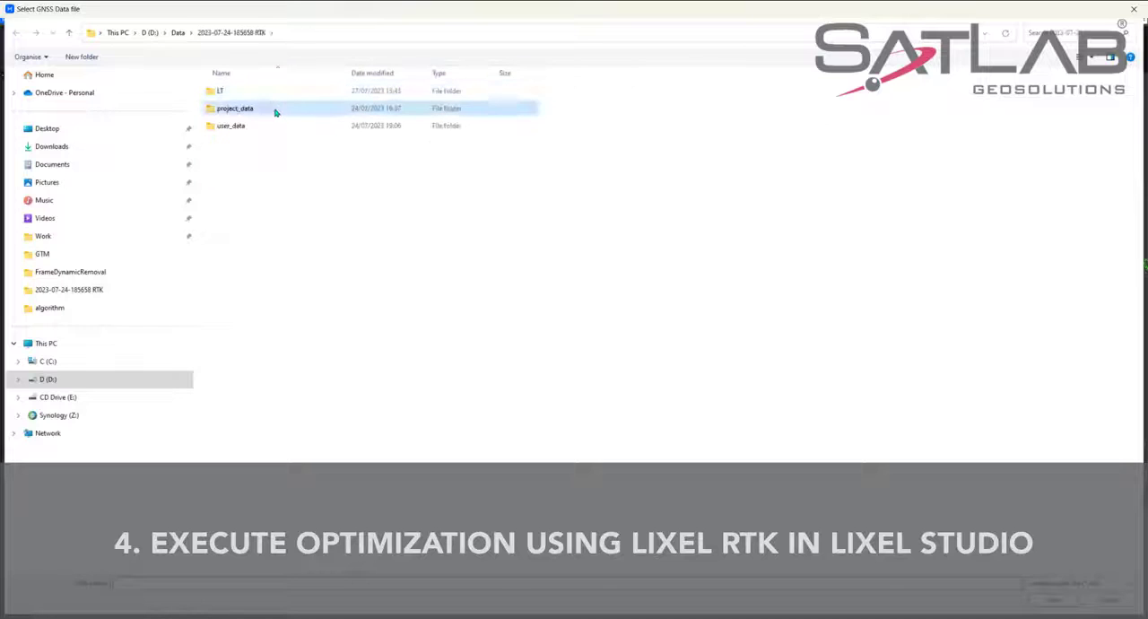
{"action": "double_click", "coordinate": [276, 108]}
{"action": "double_click", "coordinate": [269, 91]}
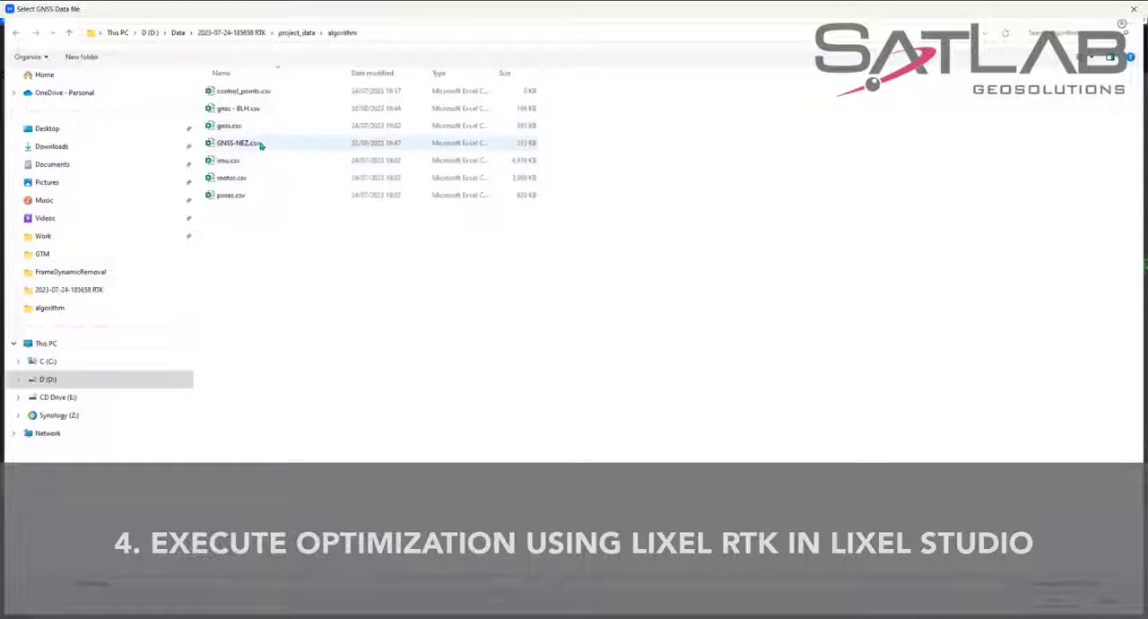
{"action": "left_click", "coordinate": [259, 146]}
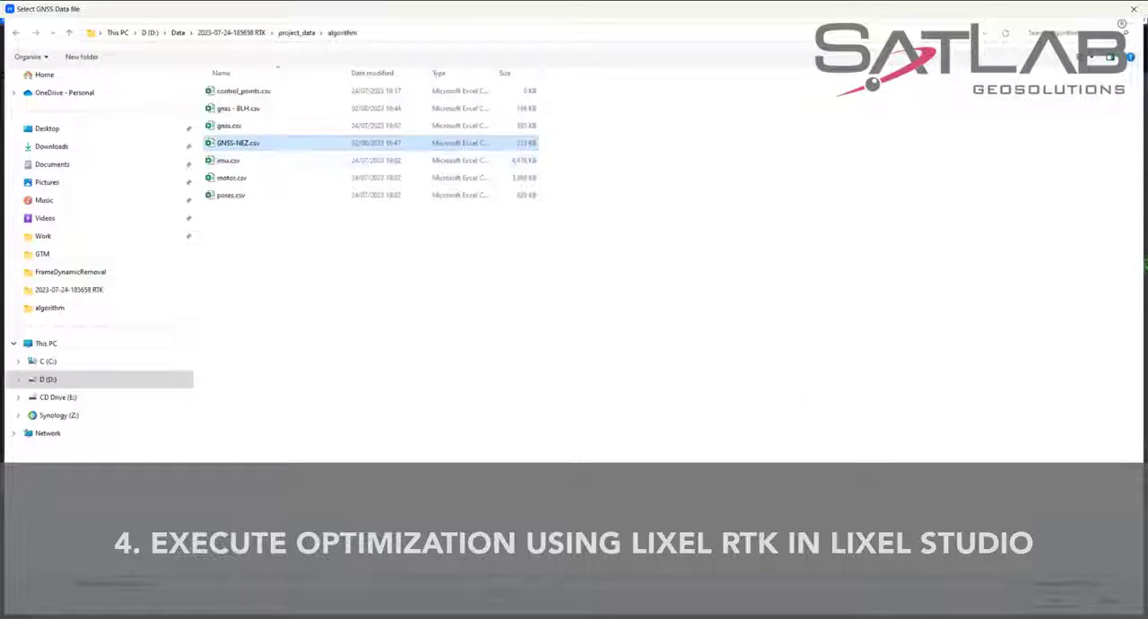
{"action": "left_click", "coordinate": [1053, 600]}
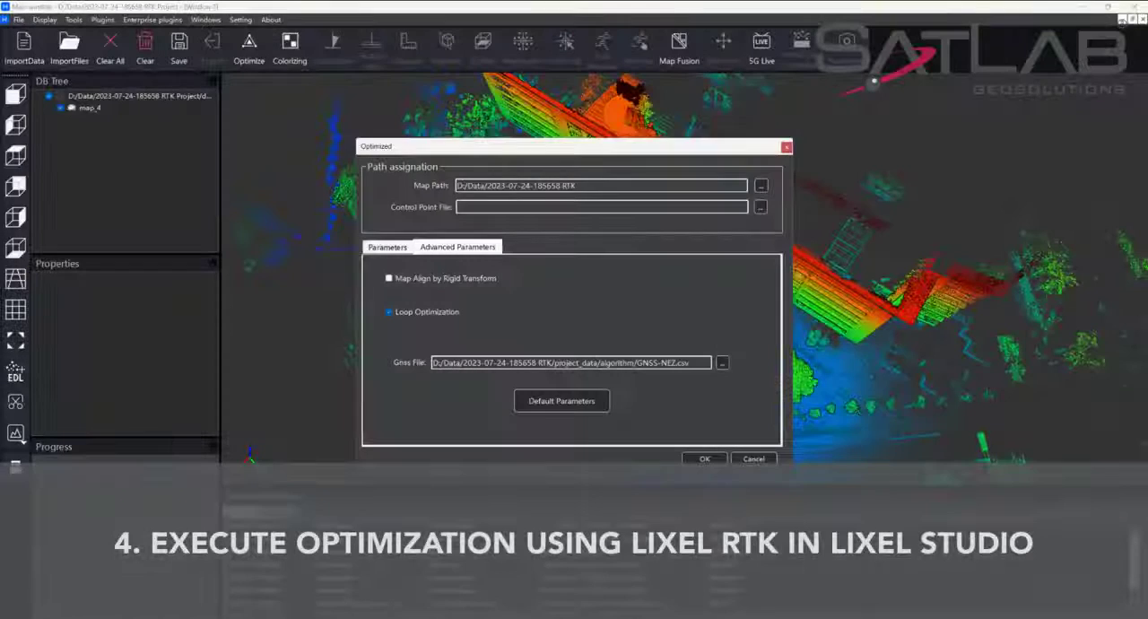
{"action": "left_click", "coordinate": [702, 457]}
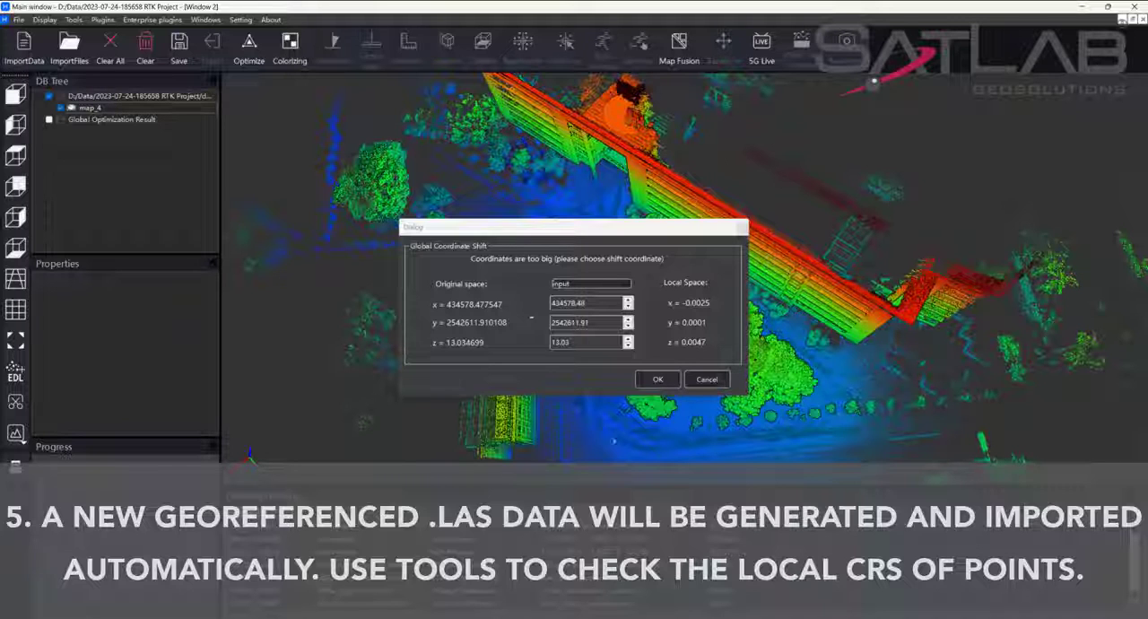
Load the optimization result with the global coordinate shift 434578.48, 2542611.91, 13.03 and select its point cloud map_5.
{"action": "left_click", "coordinate": [657, 378]}
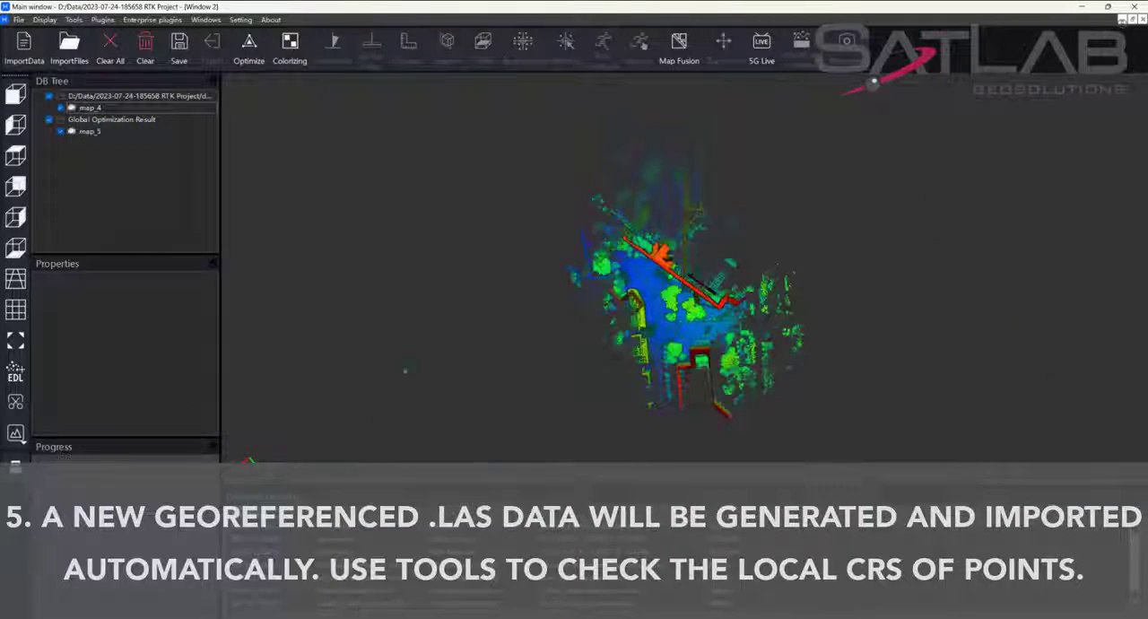
{"action": "scroll", "coordinate": [685, 277], "scroll_direction": "up", "scroll_amount": 12}
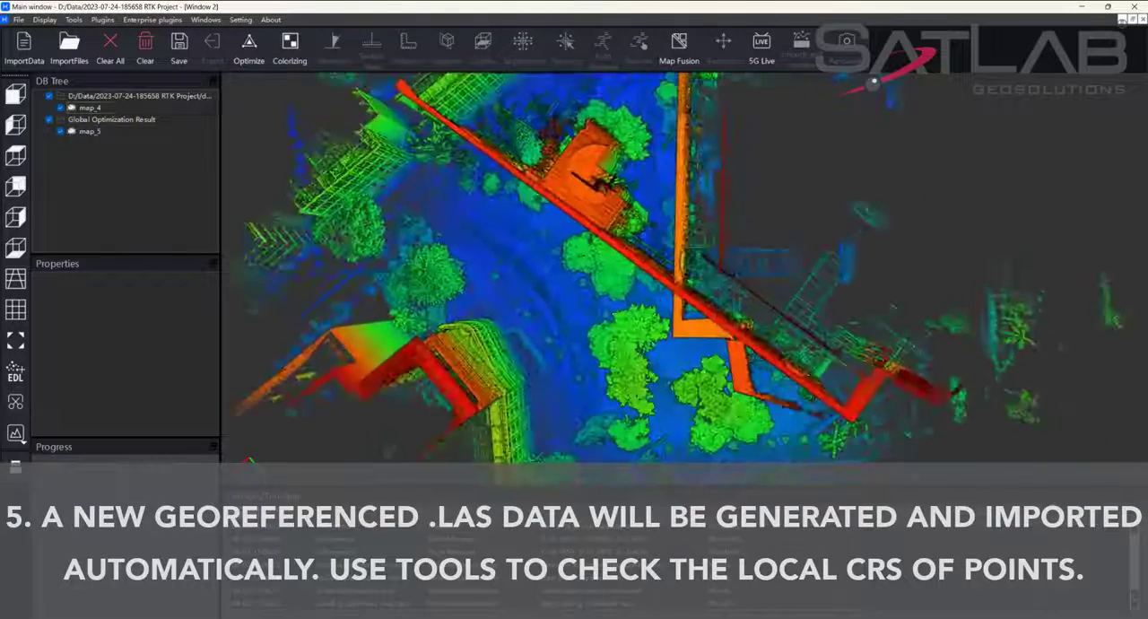
{"action": "right_click_drag", "start_coordinate": [685, 277], "coordinate": [690, 136]}
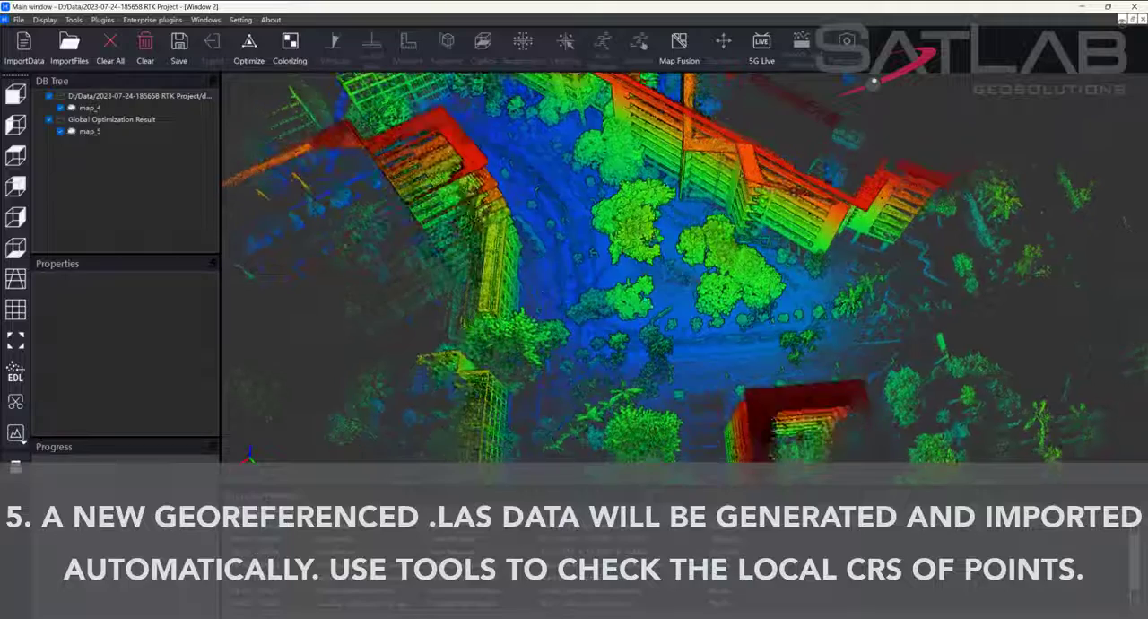
{"action": "scroll", "coordinate": [685, 277], "scroll_direction": "up", "scroll_amount": 3}
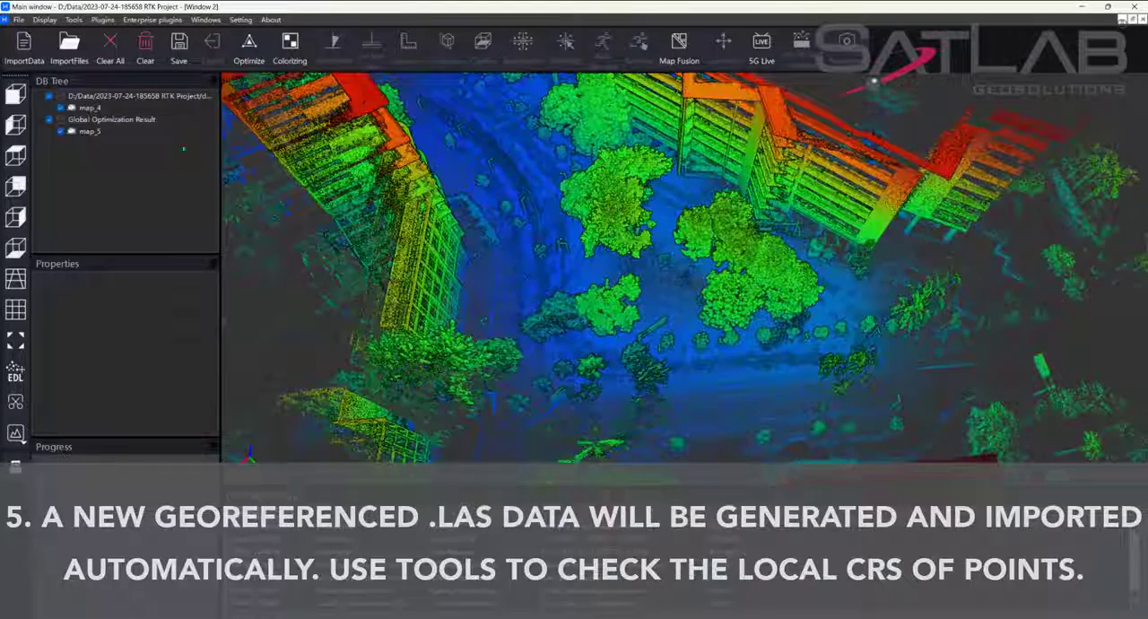
{"action": "left_click", "coordinate": [88, 131]}
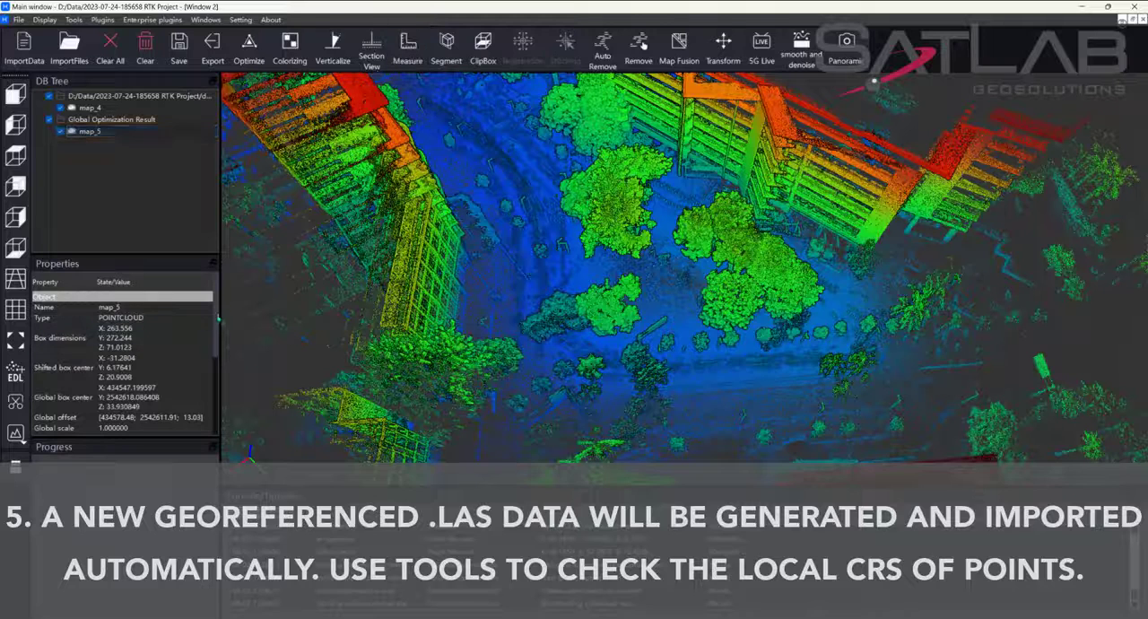
Review the remaining properties of map_5, then measure a ground point's coordinates between the central trees with both point clouds displayed.
{"action": "left_click_drag", "start_coordinate": [215, 319], "coordinate": [215, 341]}
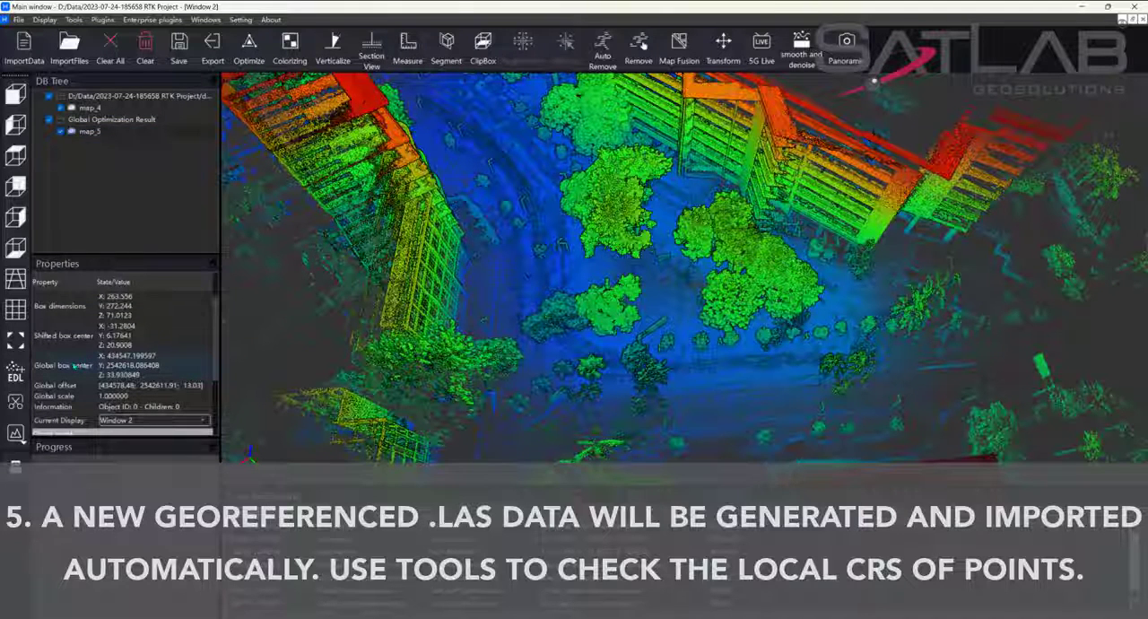
{"action": "left_click", "coordinate": [408, 47]}
{"action": "left_click", "coordinate": [587, 276]}
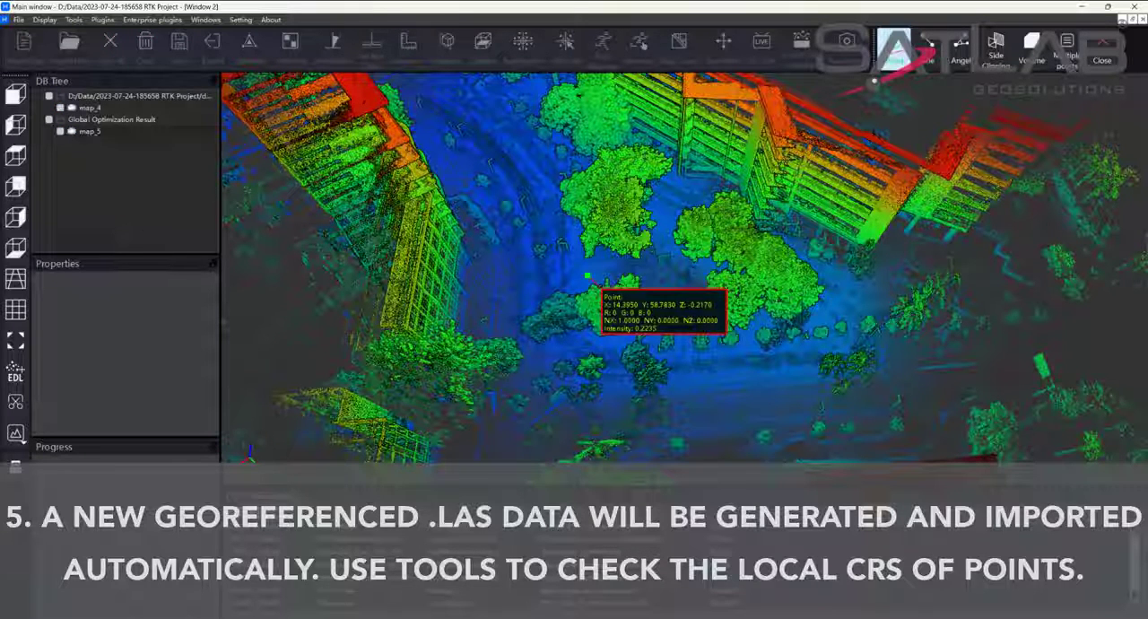
{"action": "left_click", "coordinate": [1101, 49]}
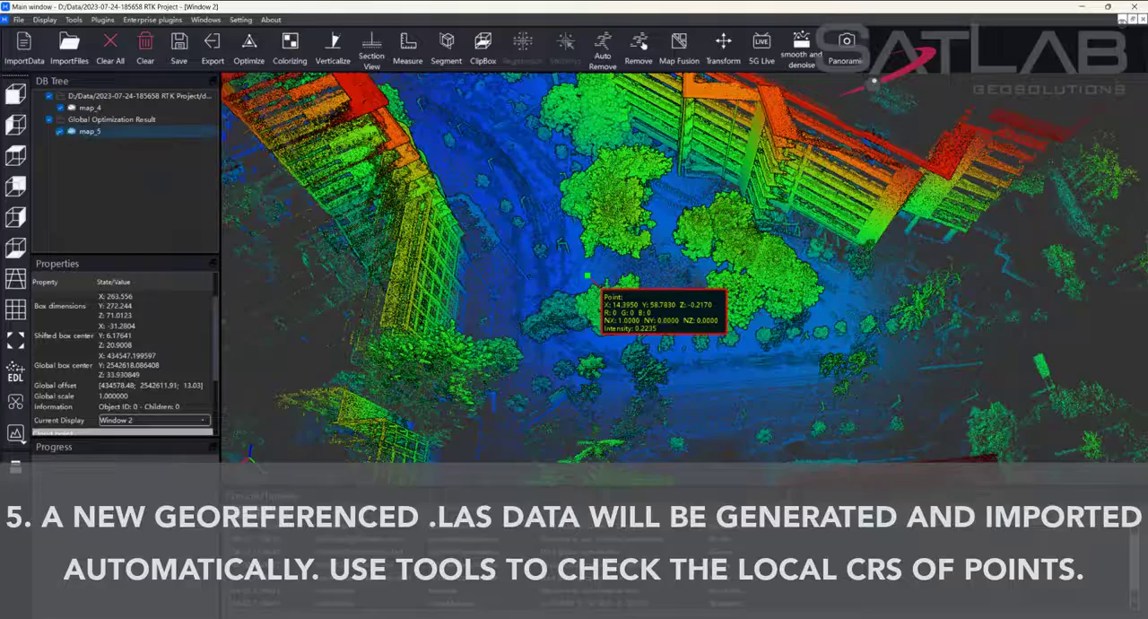
Hide map_4 and measure the shifted and original coordinates of a ground point just below the central trees in map_5.
{"action": "left_click", "coordinate": [60, 107]}
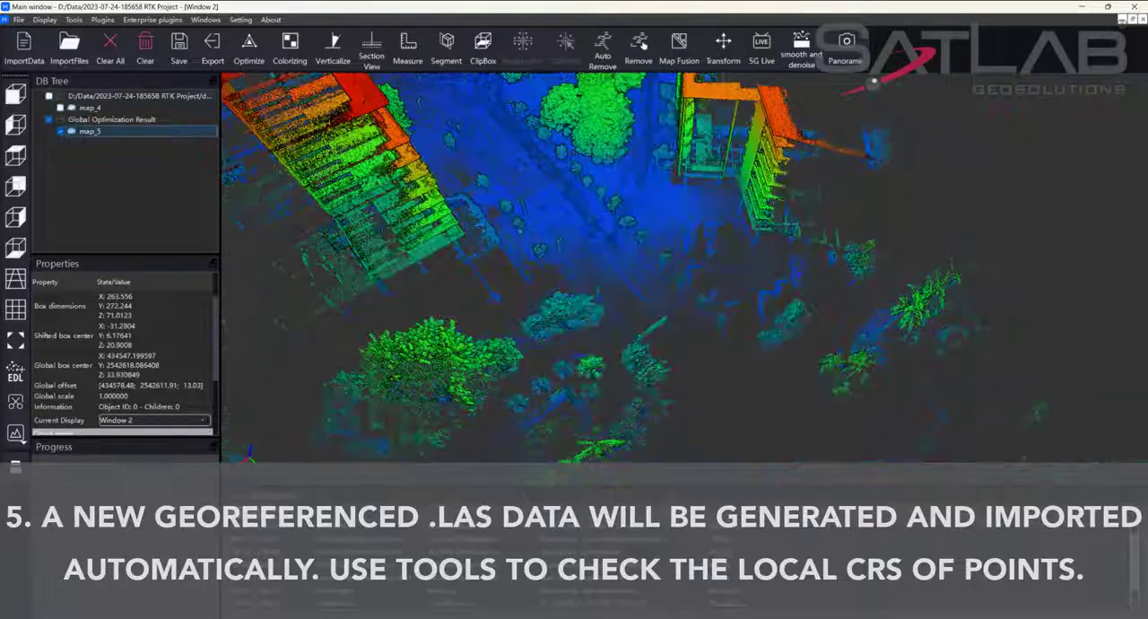
{"action": "left_click_drag", "start_coordinate": [642, 235], "coordinate": [644, 274]}
{"action": "scroll", "coordinate": [644, 334], "scroll_direction": "up", "scroll_amount": 4}
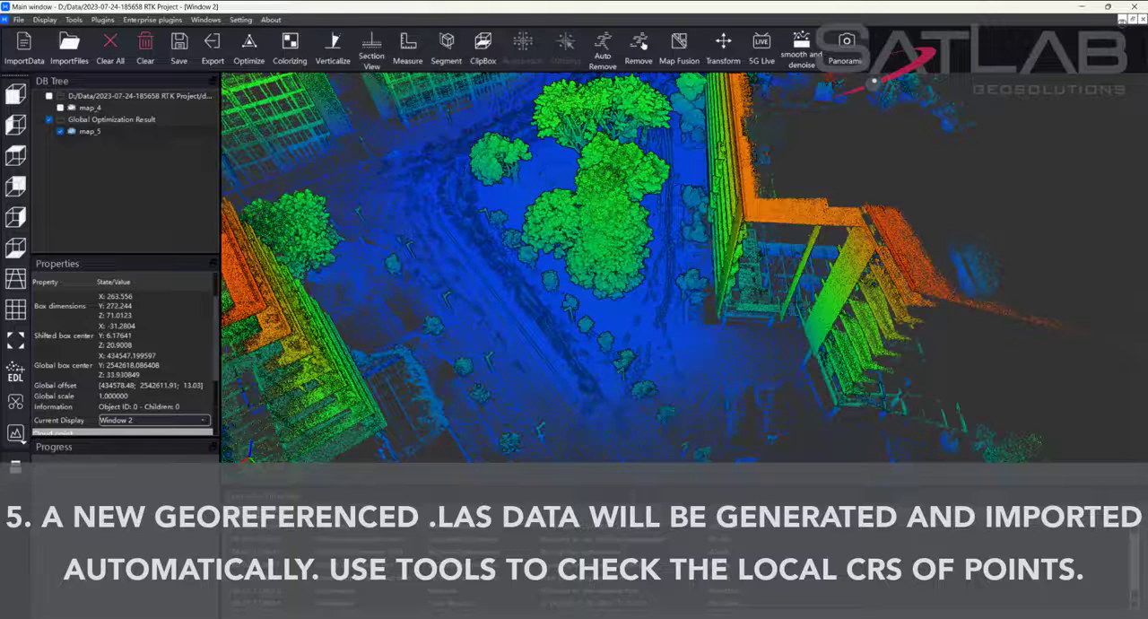
{"action": "left_click", "coordinate": [408, 45]}
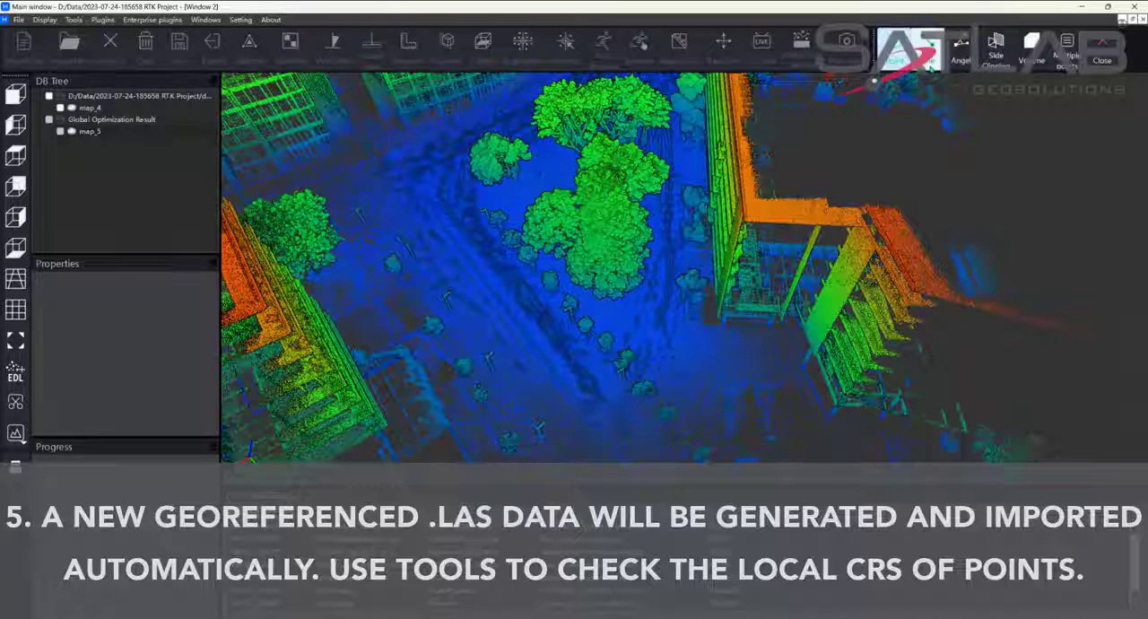
{"action": "left_click", "coordinate": [616, 322]}
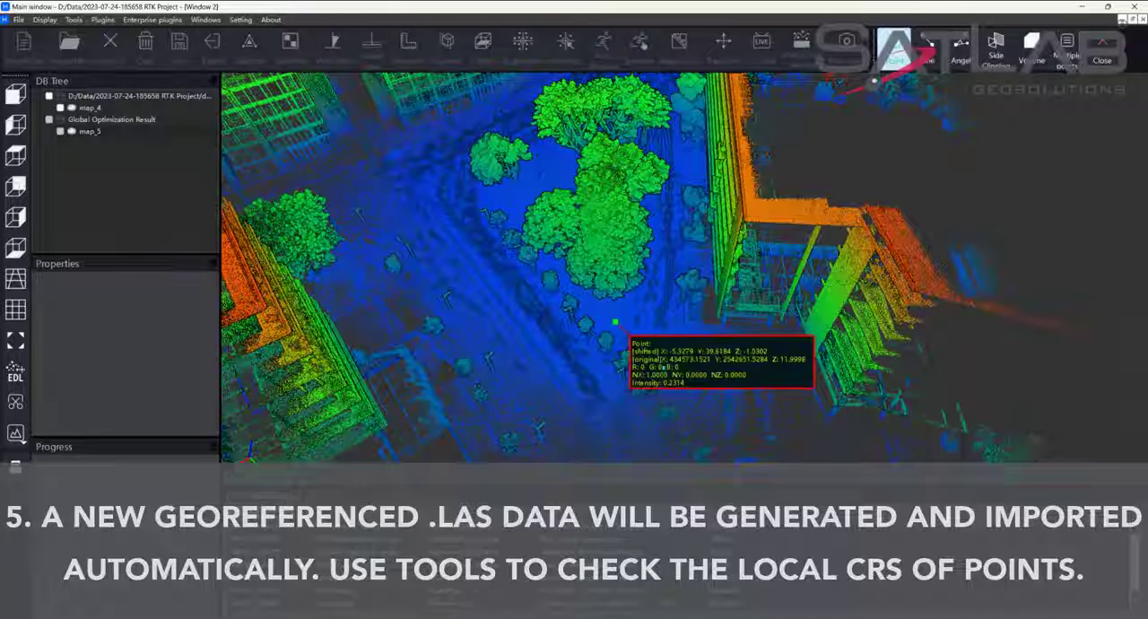